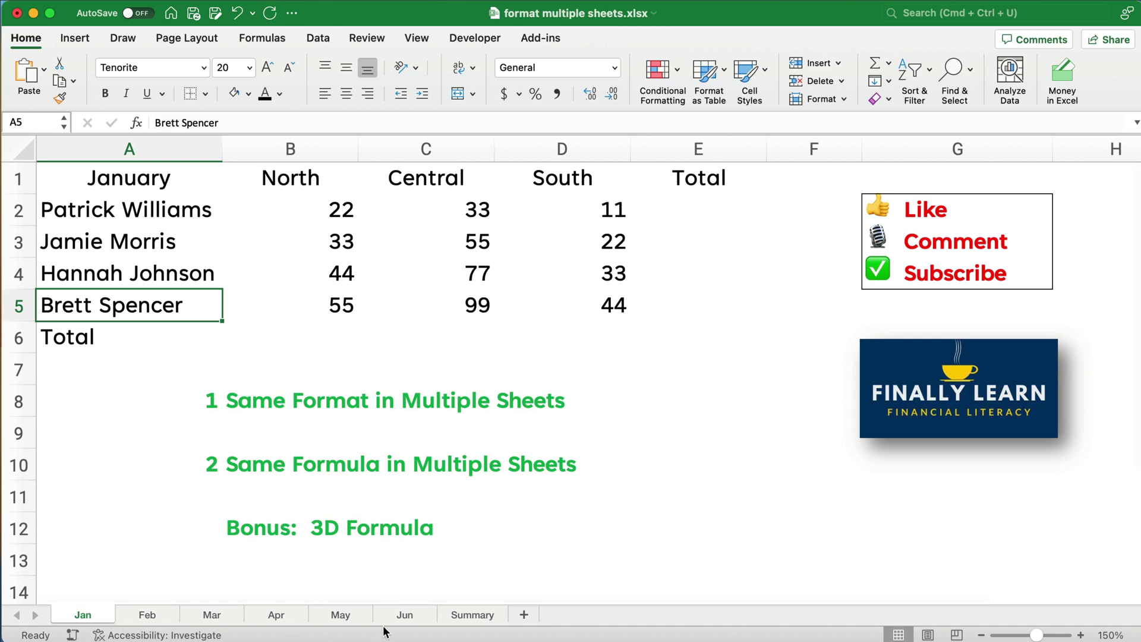
Review the Jun and Summary sheets, and group all sheets from Jan through Summary
click(406, 615)
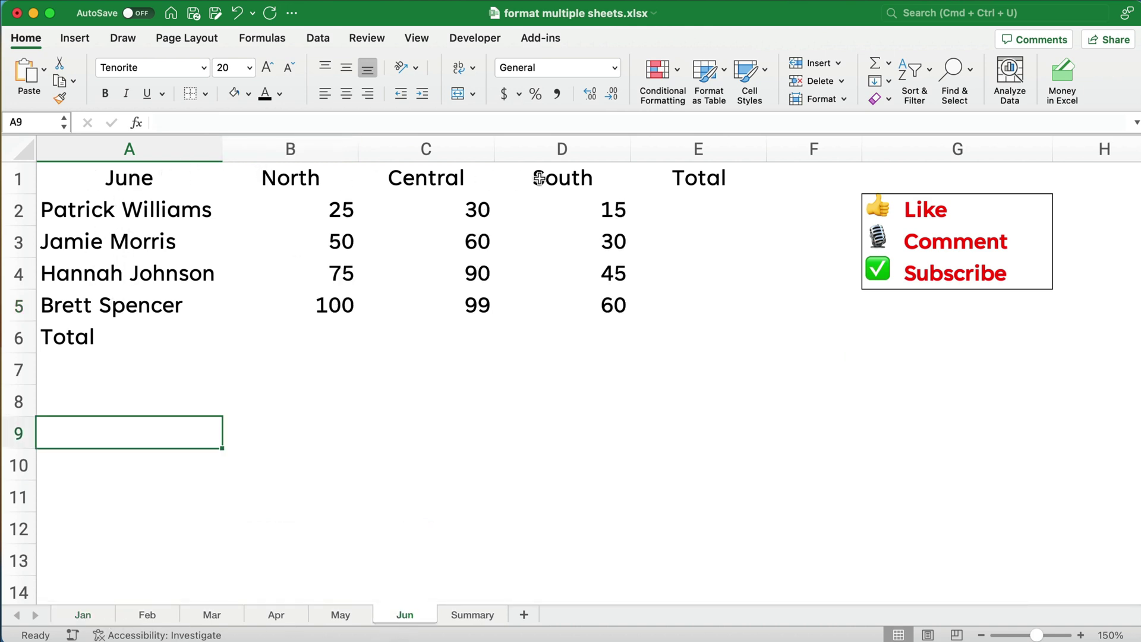
click(469, 618)
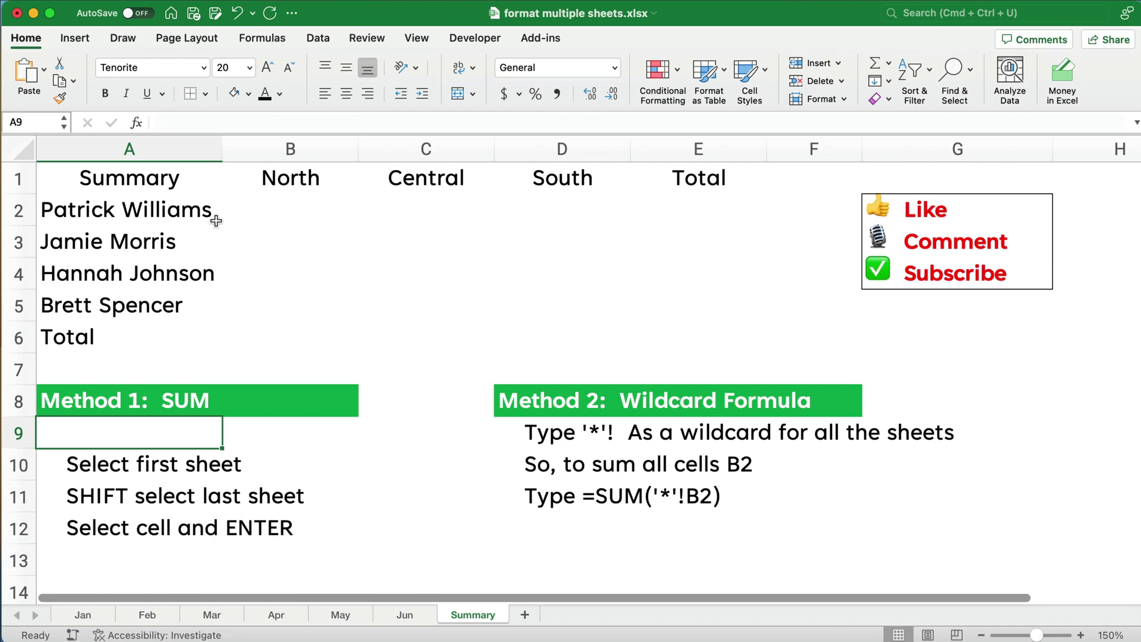
click(89, 615)
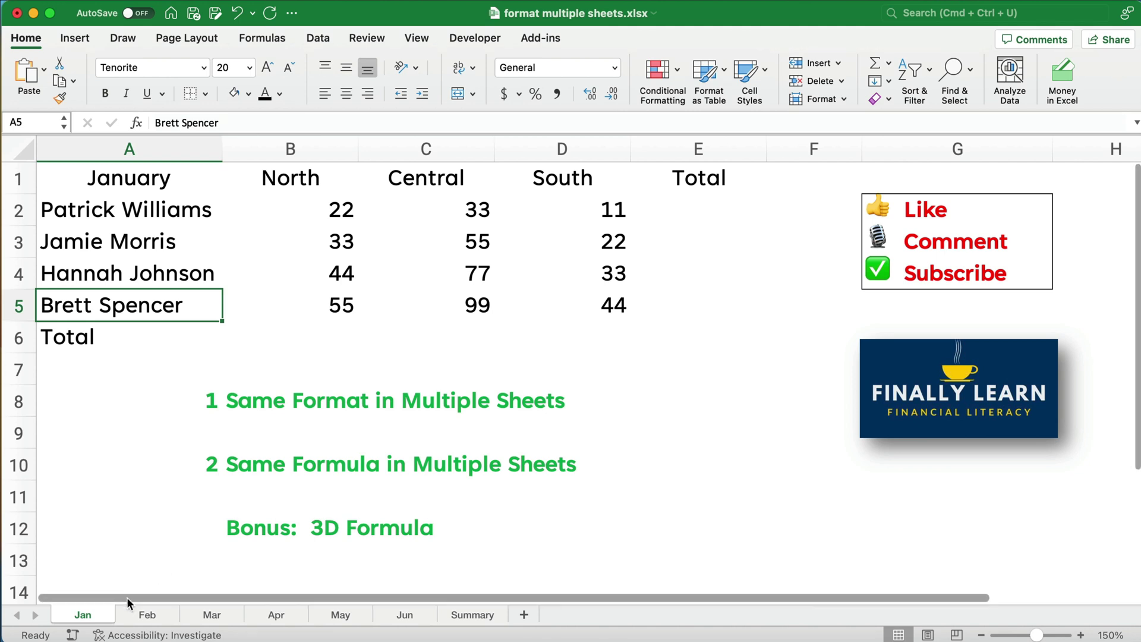
shift+click(473, 615)
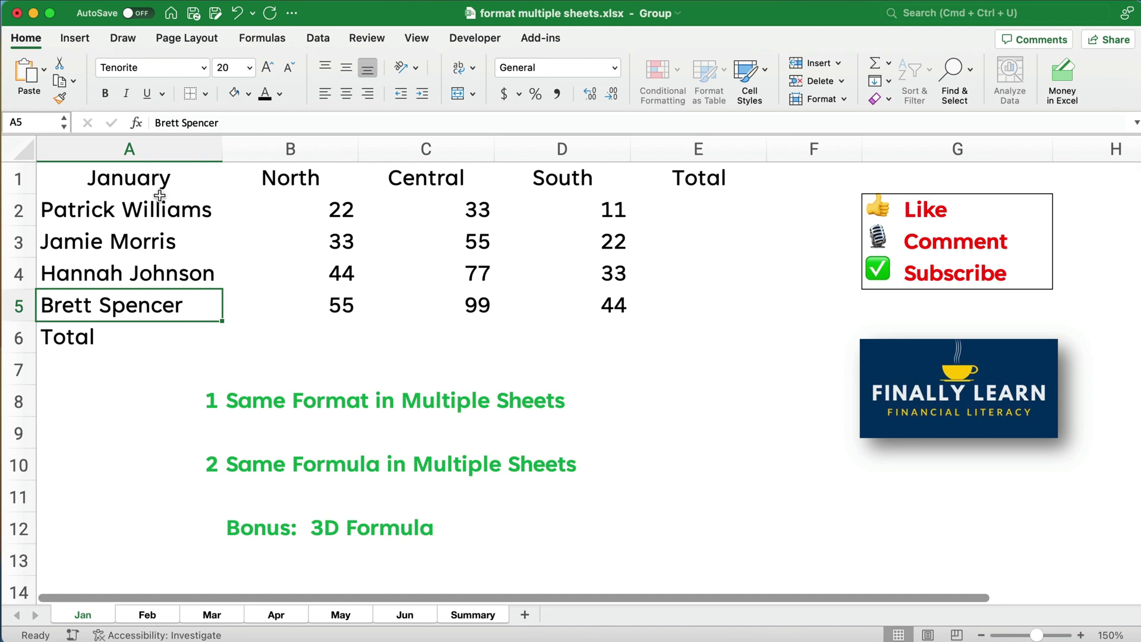
Format the header row A1:E1 on the grouped sheets with a blue fill and bold white text
drag(119, 177, 671, 184)
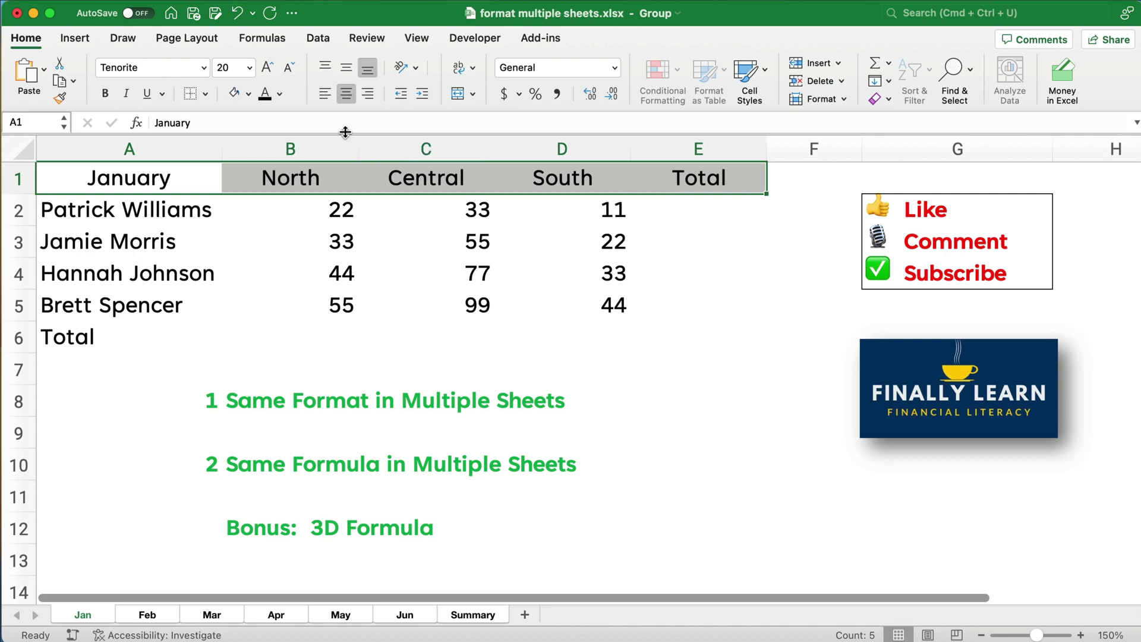
click(249, 94)
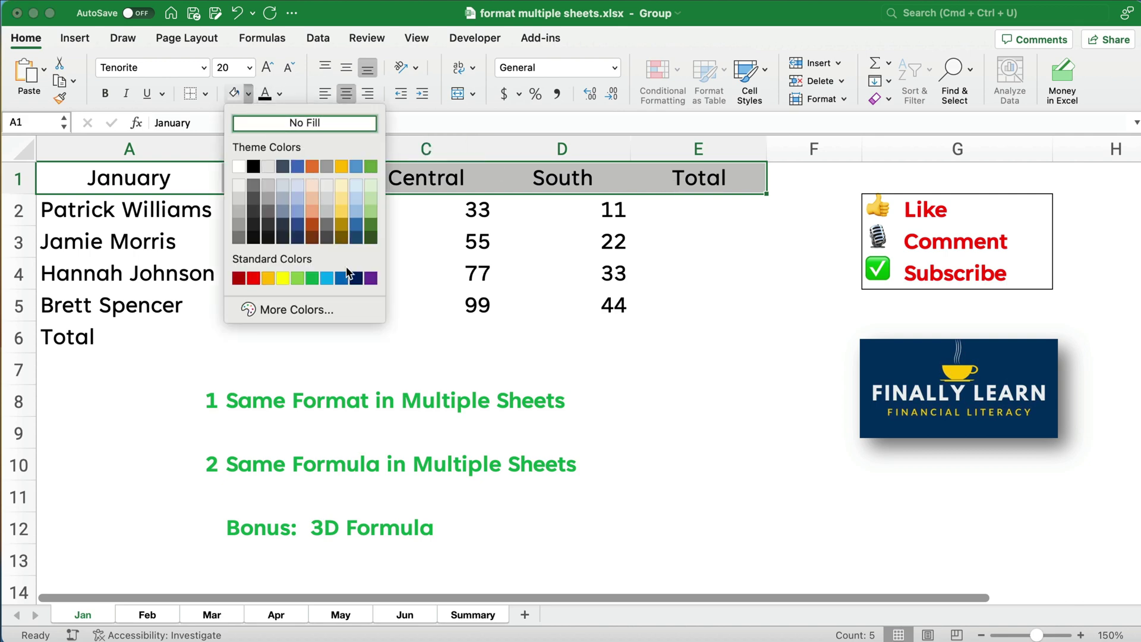
click(341, 277)
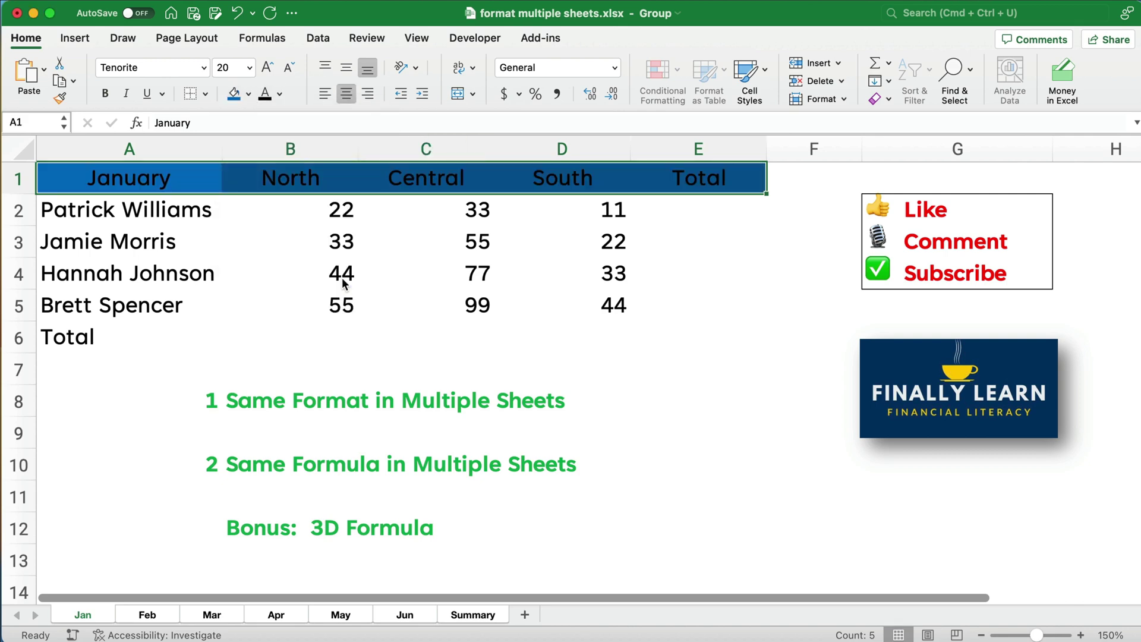
click(279, 94)
click(270, 166)
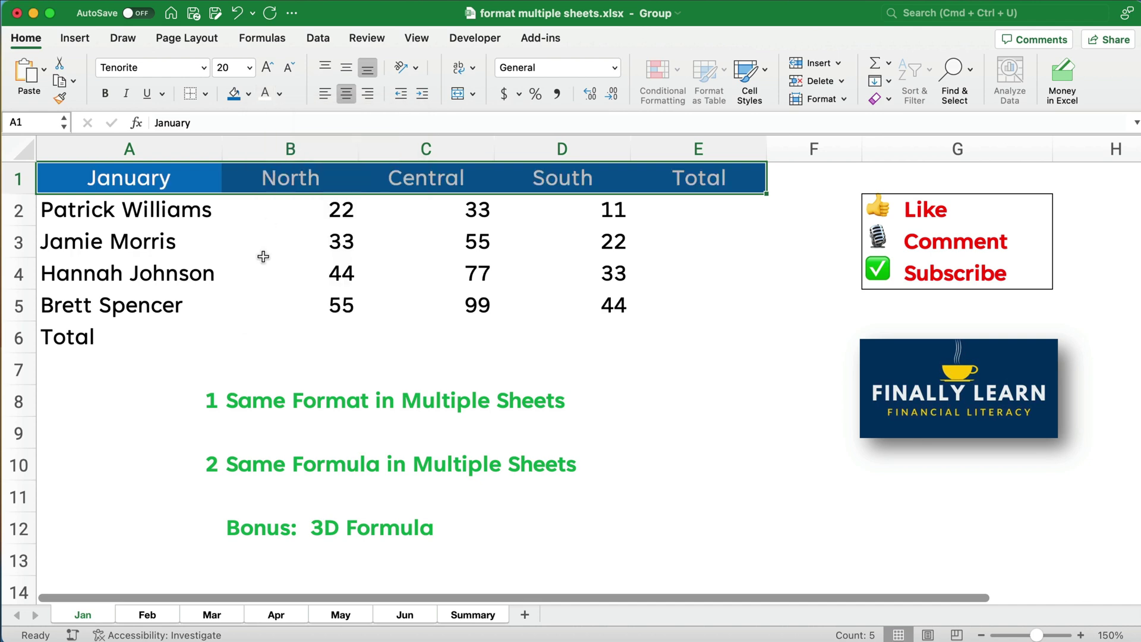
click(106, 94)
Apply the dollar accounting format with no decimal places to B2:E6 on the grouped sheets
drag(298, 214, 691, 348)
click(503, 94)
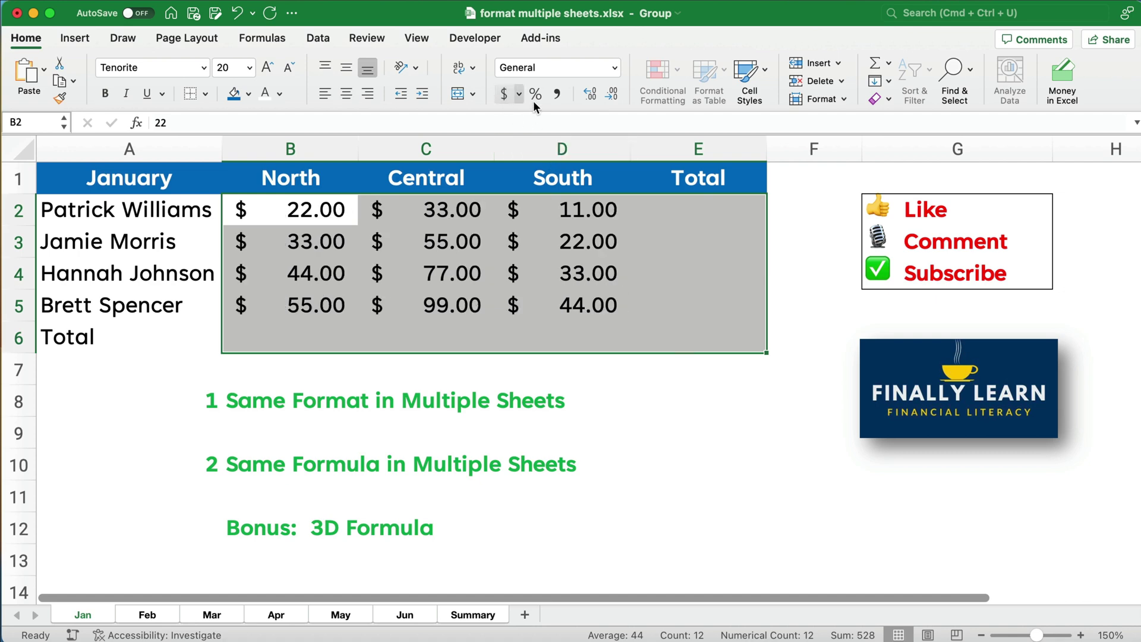
click(611, 95)
click(610, 95)
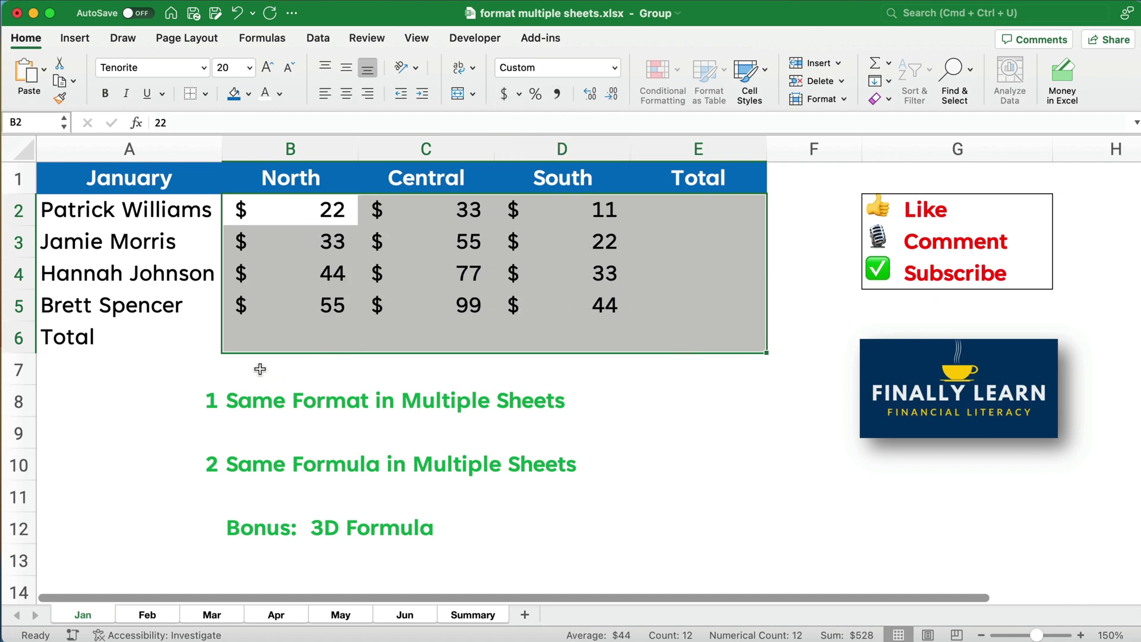
Add a top and double bottom border to the total row cells B6:E6 on the grouped sheets
click(260, 335)
drag(260, 335, 677, 339)
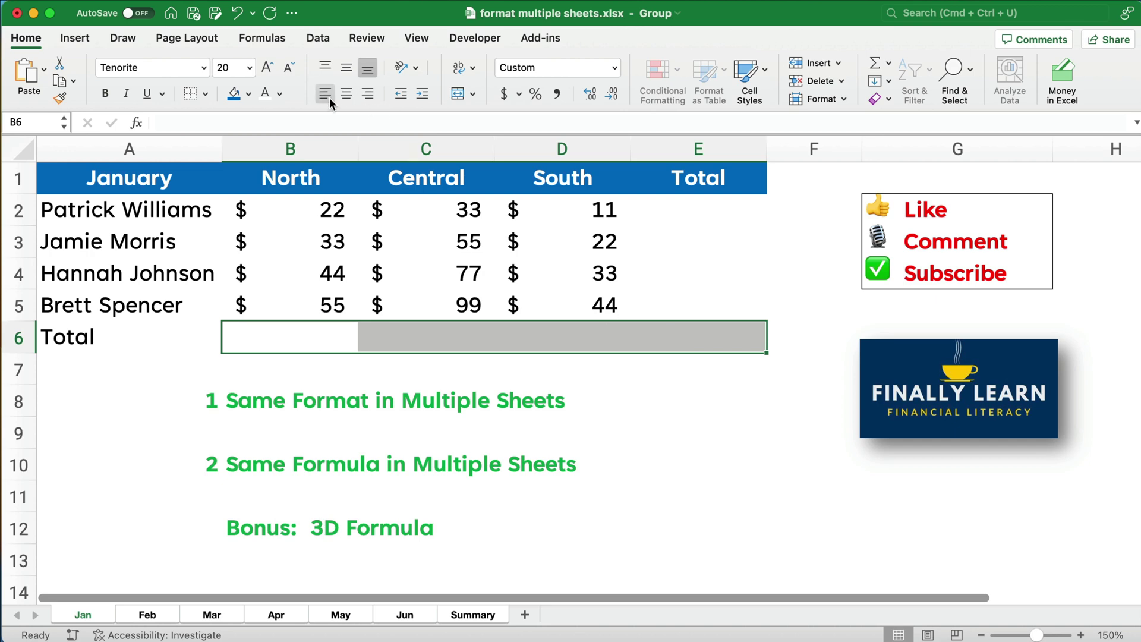
click(206, 94)
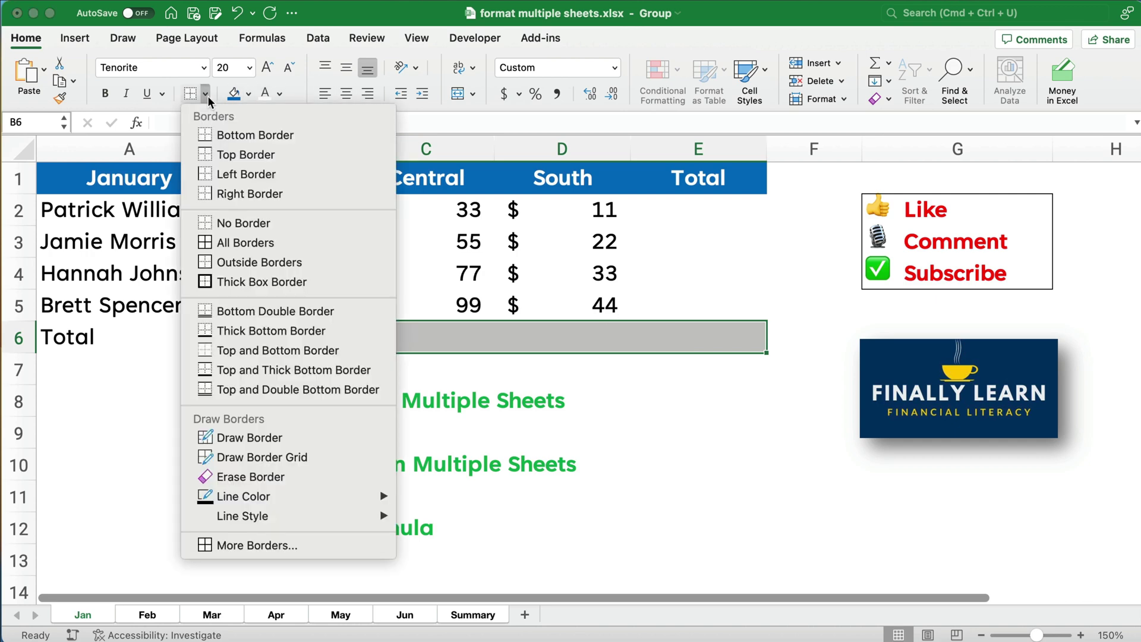
click(259, 391)
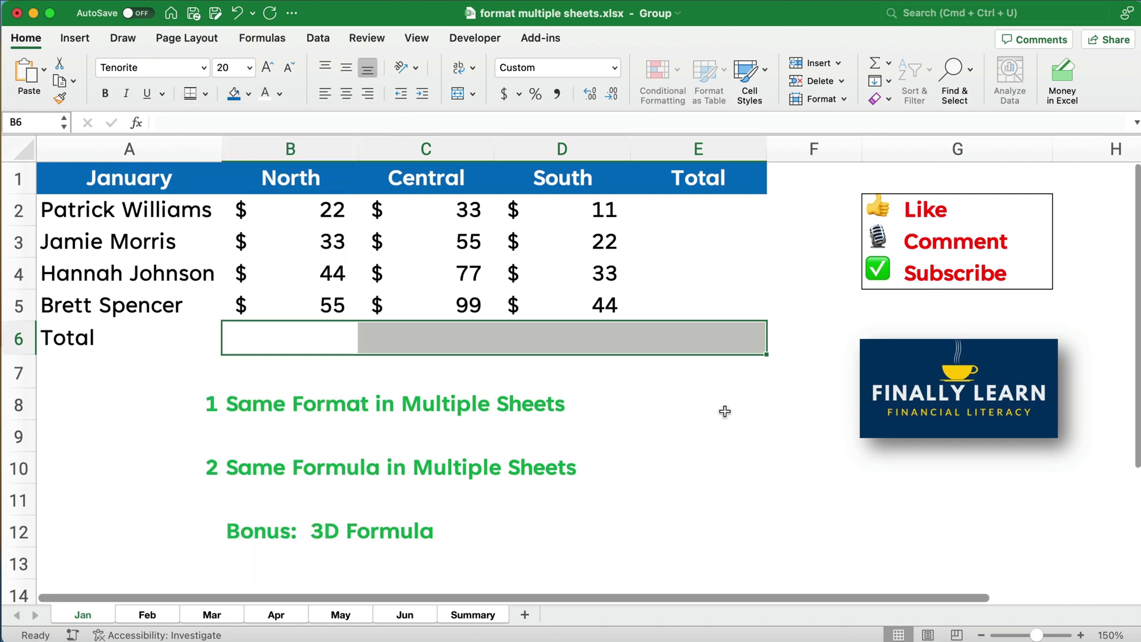
click(724, 411)
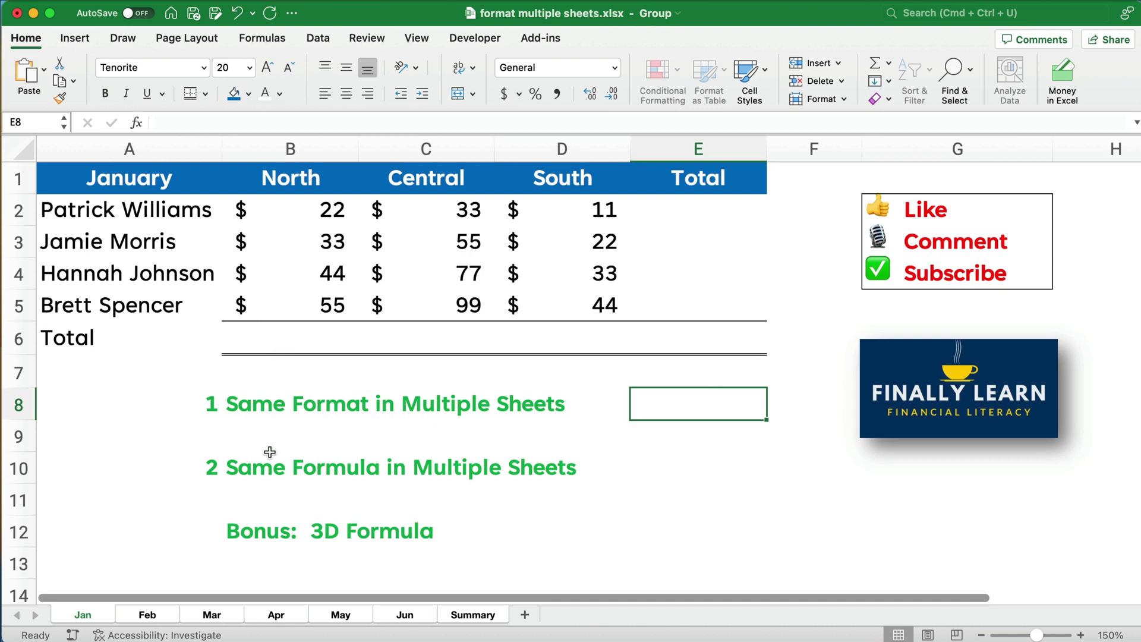
Check the applied formatting on the Apr, Jun and Summary sheets, and return to the Jan sheet
click(278, 614)
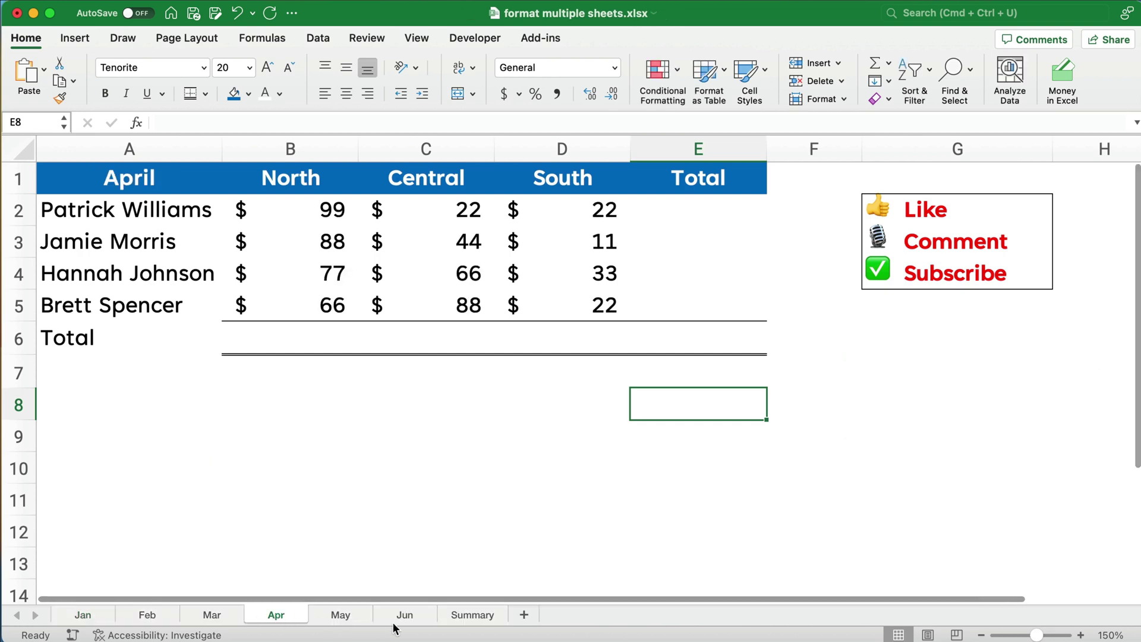
click(410, 616)
click(475, 618)
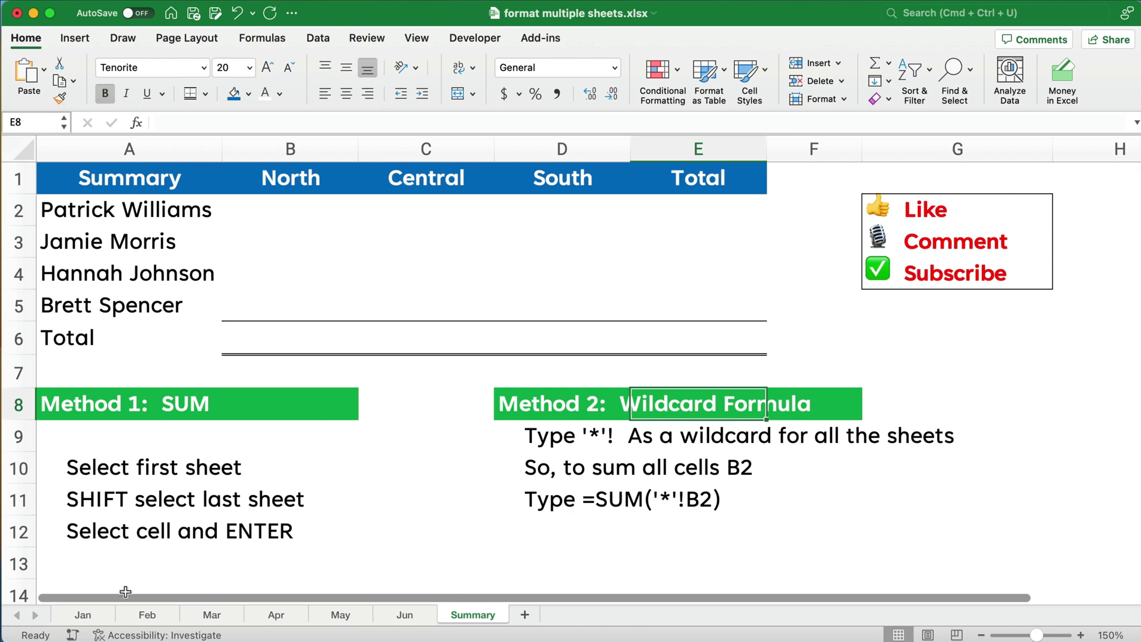
click(84, 615)
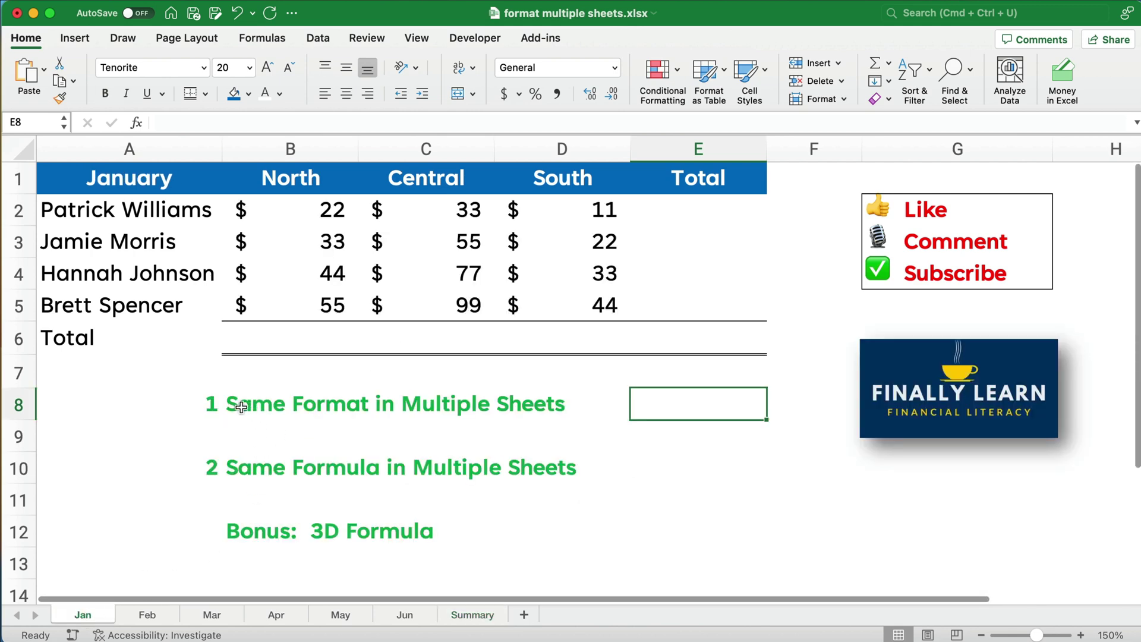
drag(248, 400, 545, 401)
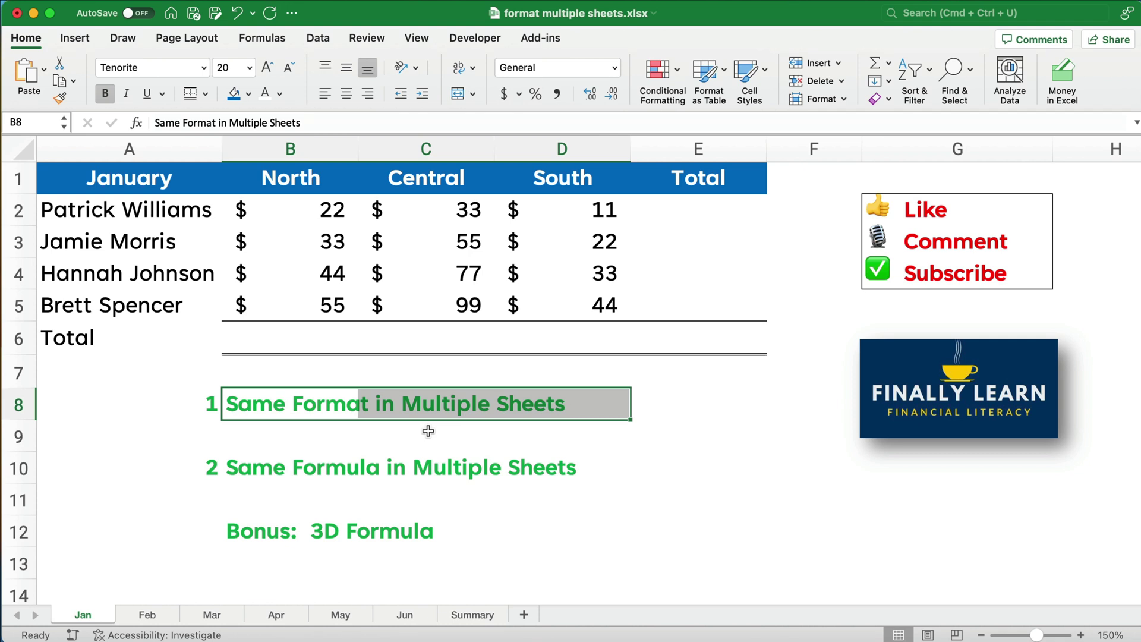
drag(262, 467, 612, 471)
click(778, 496)
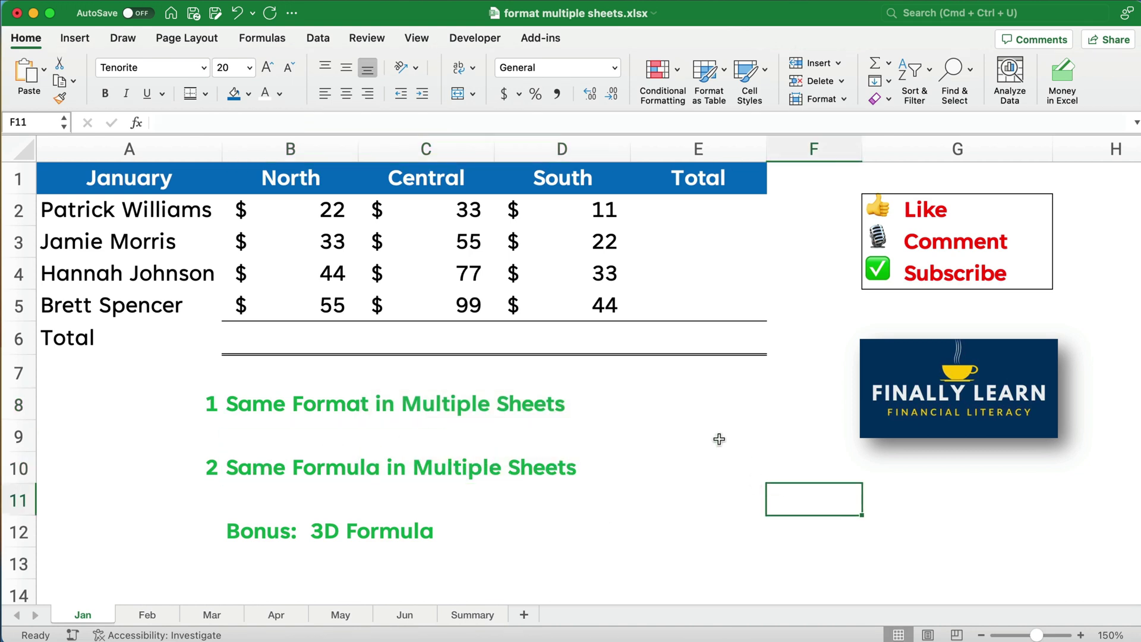
Group the sheets from Jan through Summary again
drag(299, 209, 287, 332)
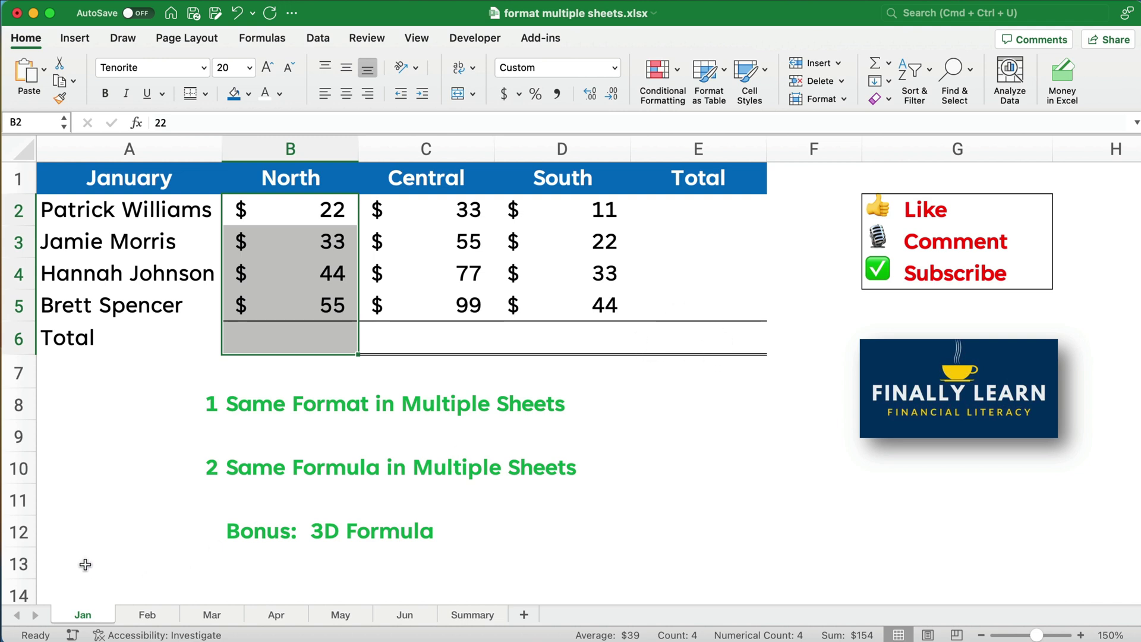
key(shift)
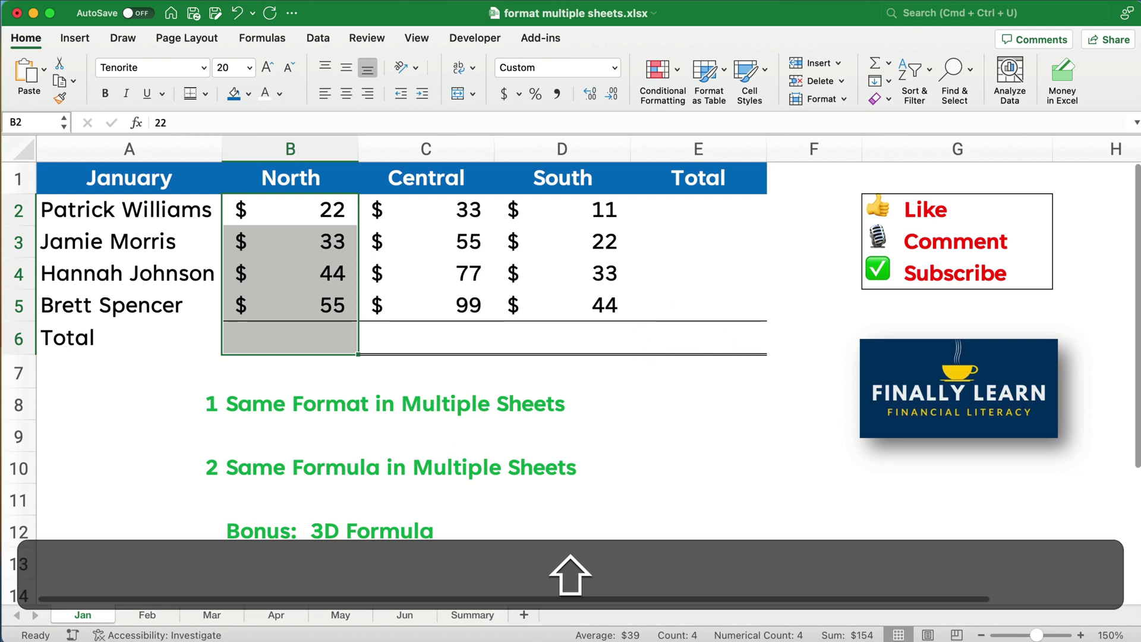
shift+click(481, 618)
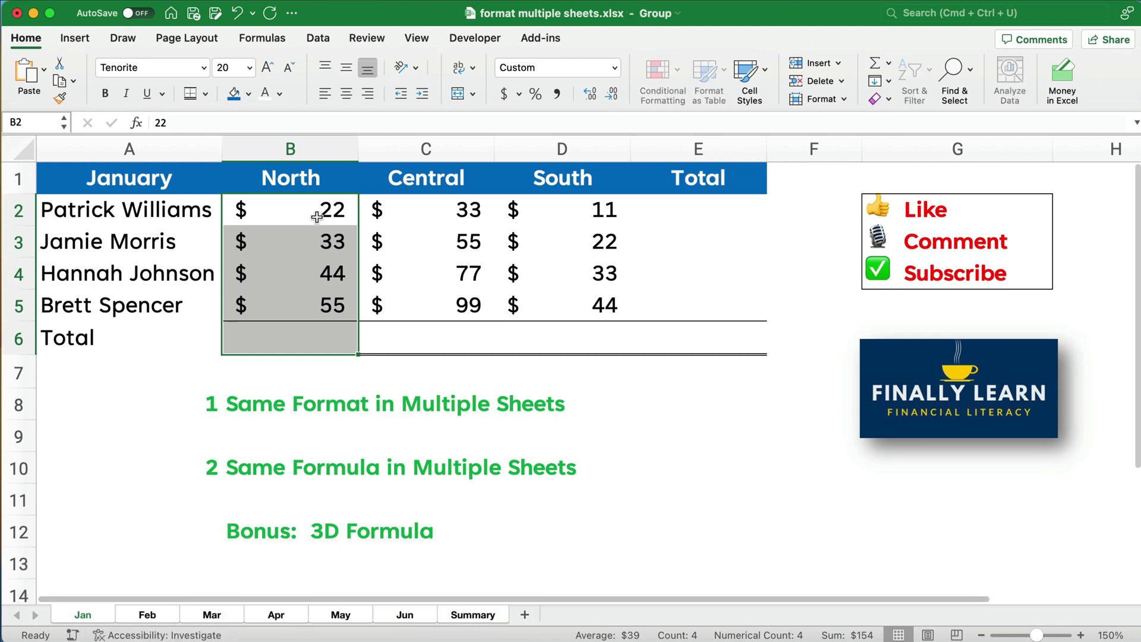
Add row and column totals to B2:E6 on the grouped sheets with AutoSum
click(350, 214)
drag(351, 214, 672, 336)
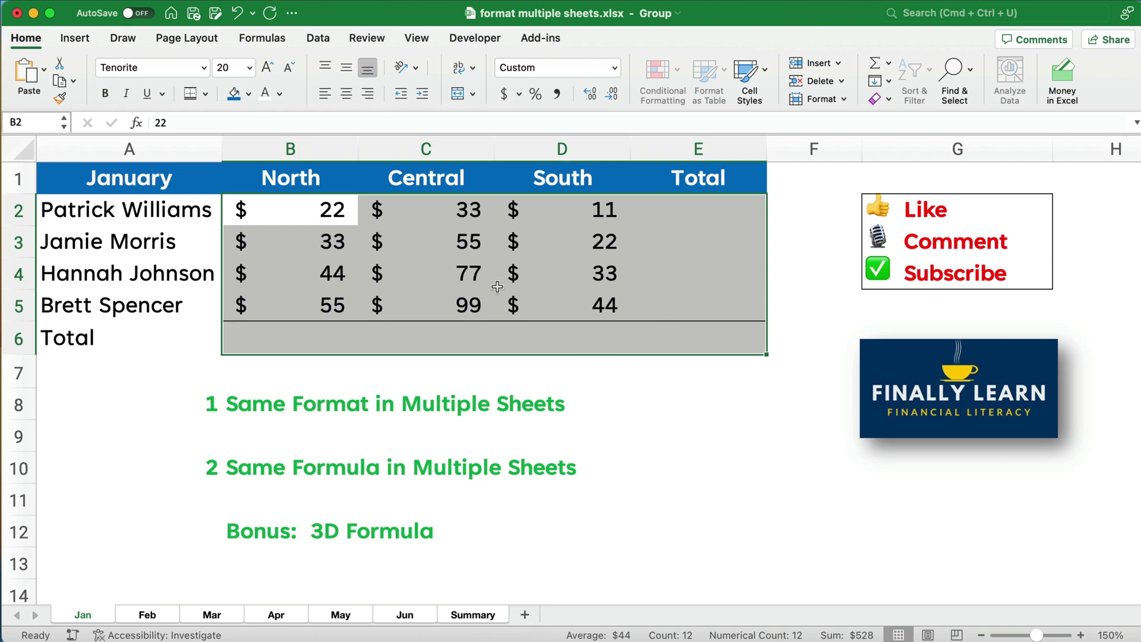
click(875, 62)
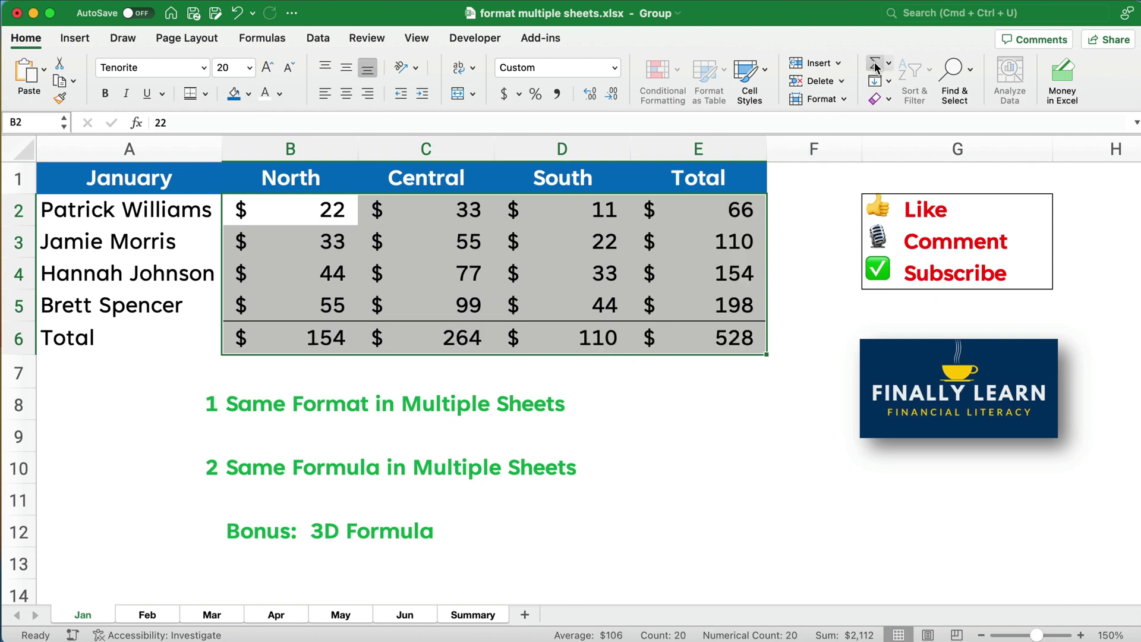
Inspect the total formulas in B6, E5 and E6, and undo the AutoSum totals
click(315, 339)
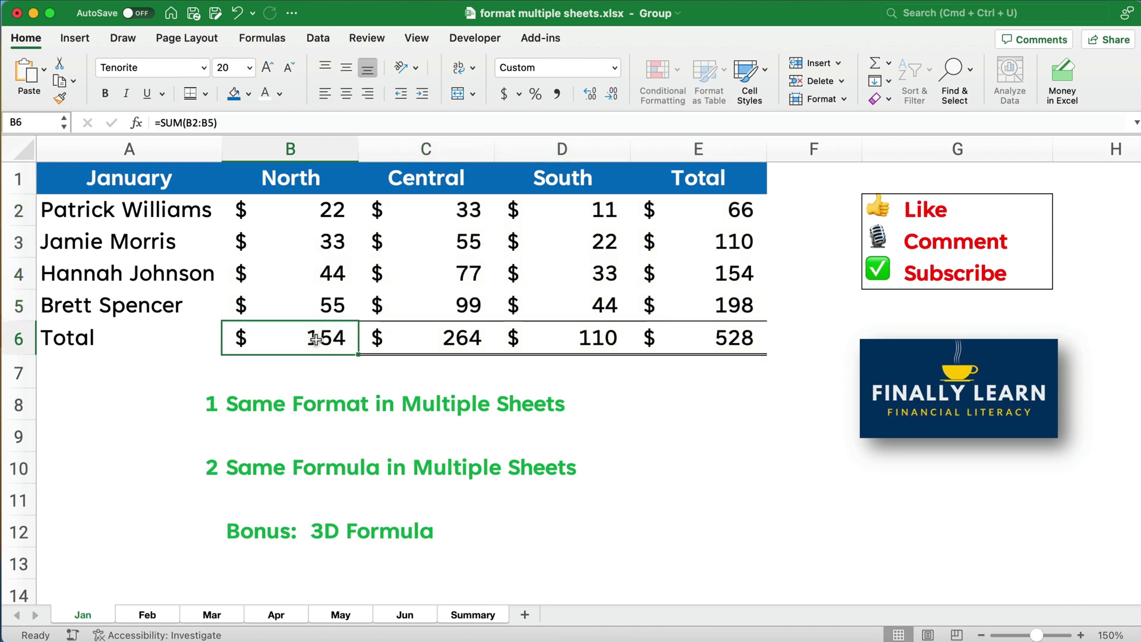
click(734, 303)
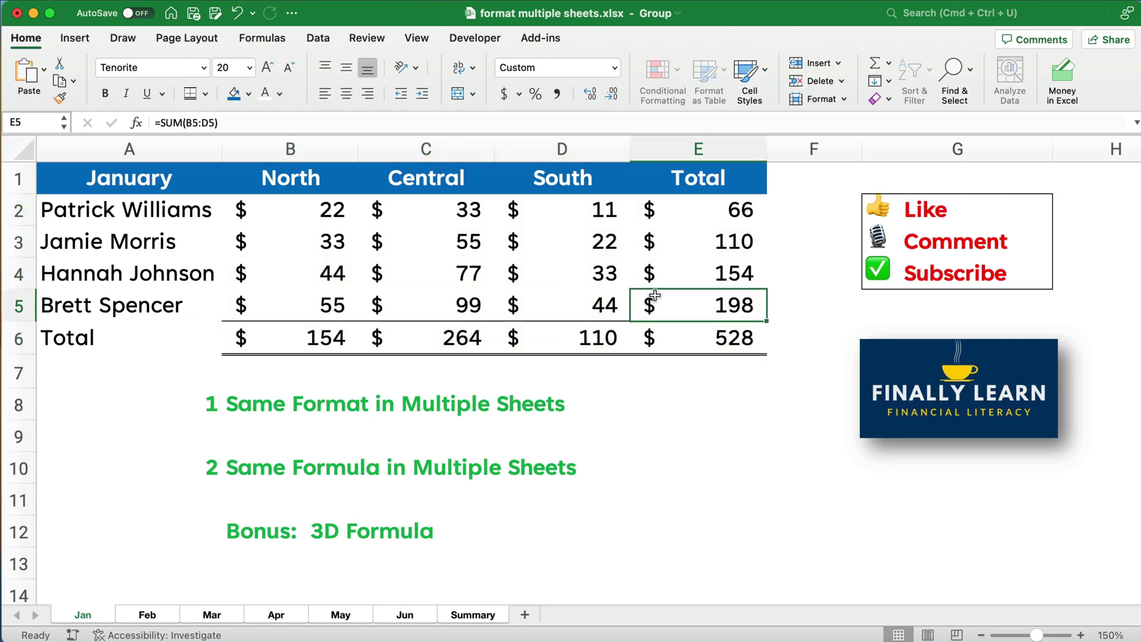
click(741, 343)
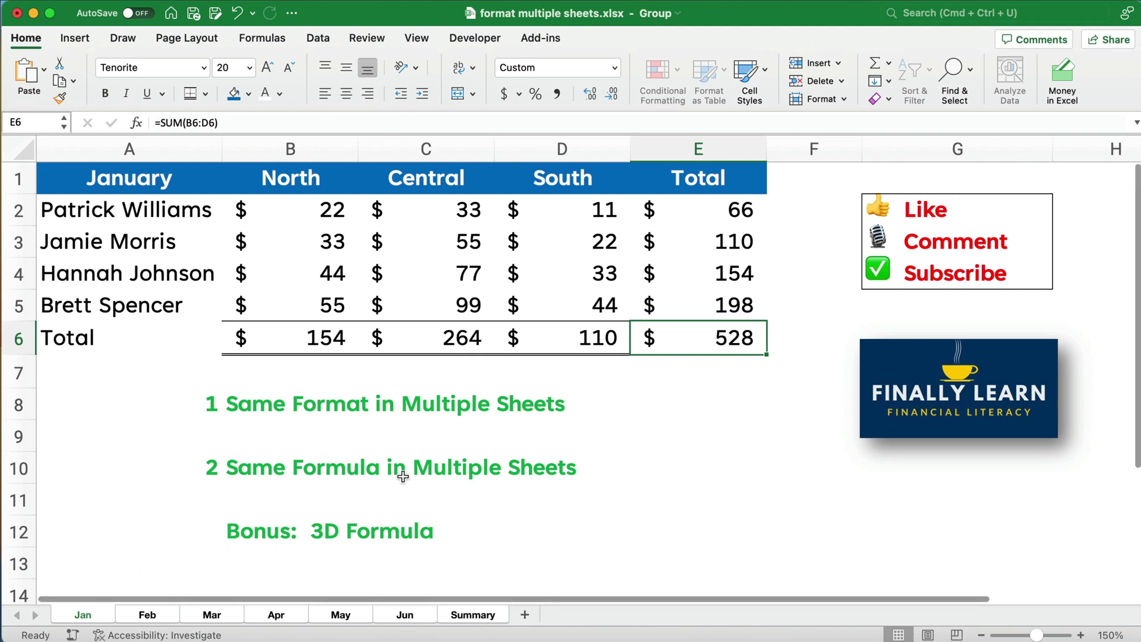
key(super+z)
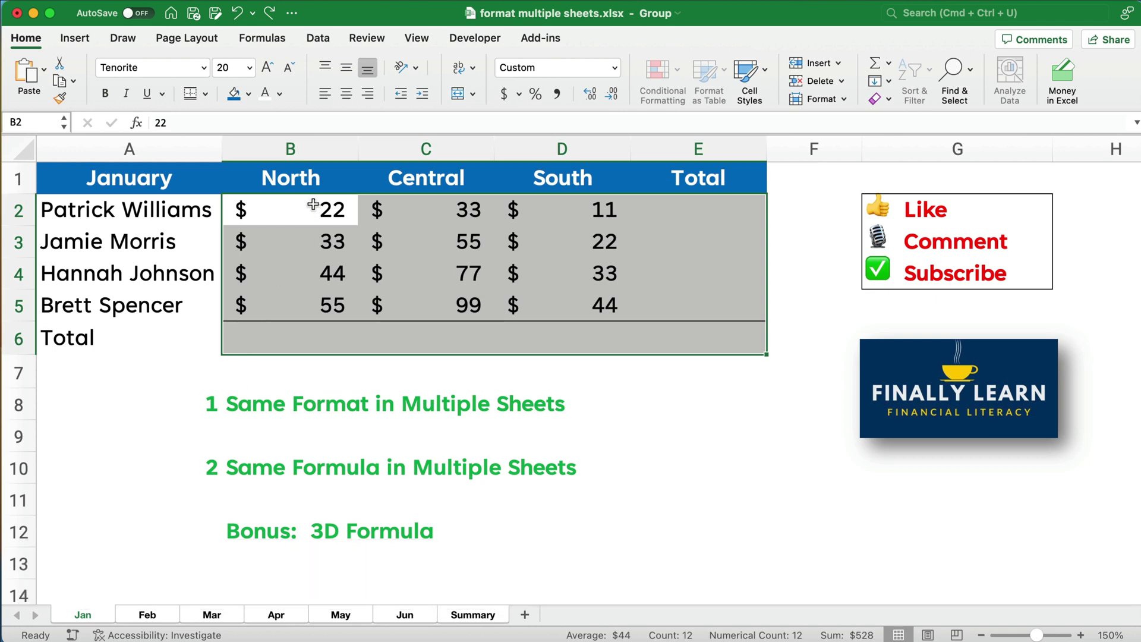
Insert SUM totals for the rows and columns of B2:E6 across the grouped sheets, and inspect the formula in E6
drag(313, 204, 676, 340)
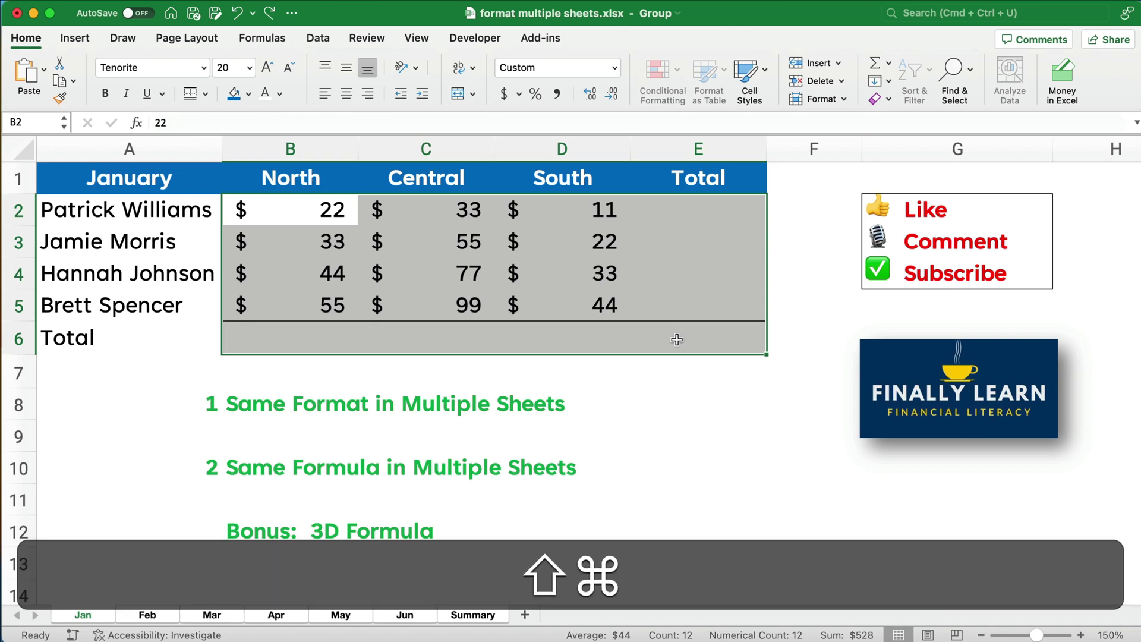
key(shift+super+t)
click(704, 338)
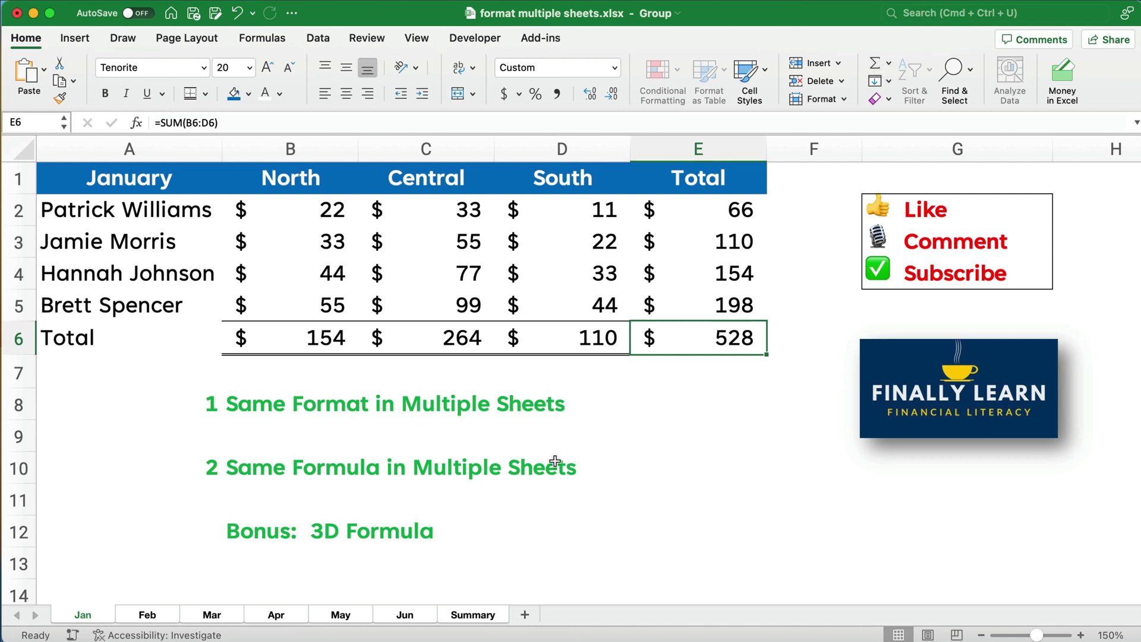
Check the totals on the Jun and Summary sheets, look at the 3D Formula note on Jan, and return to Summary
click(404, 613)
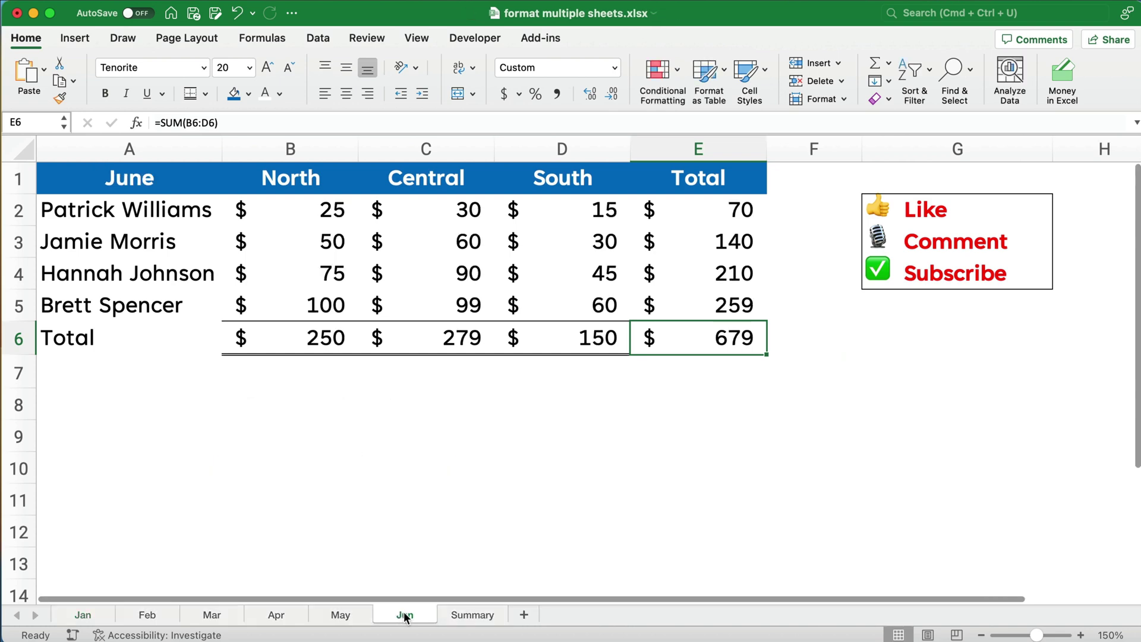
click(470, 617)
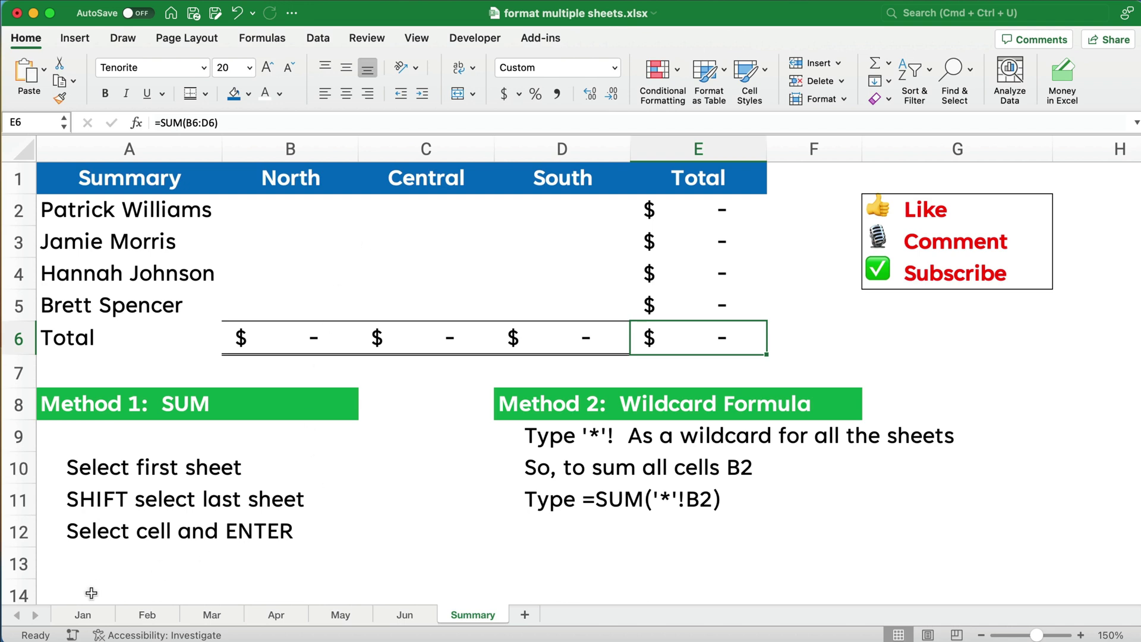
click(87, 614)
drag(265, 535, 529, 537)
click(480, 618)
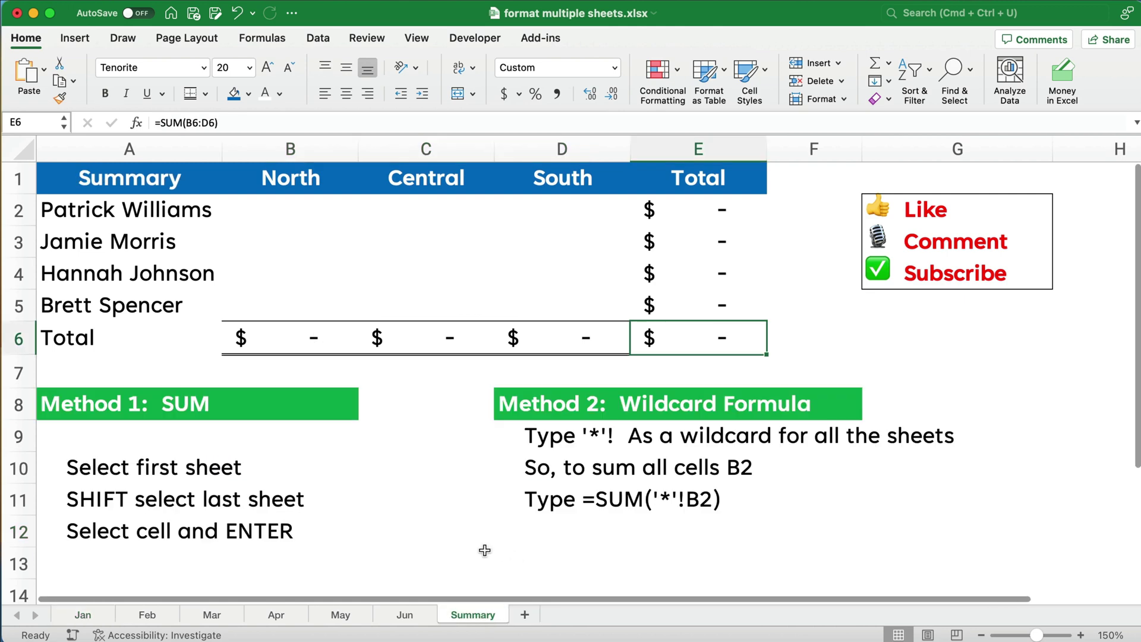
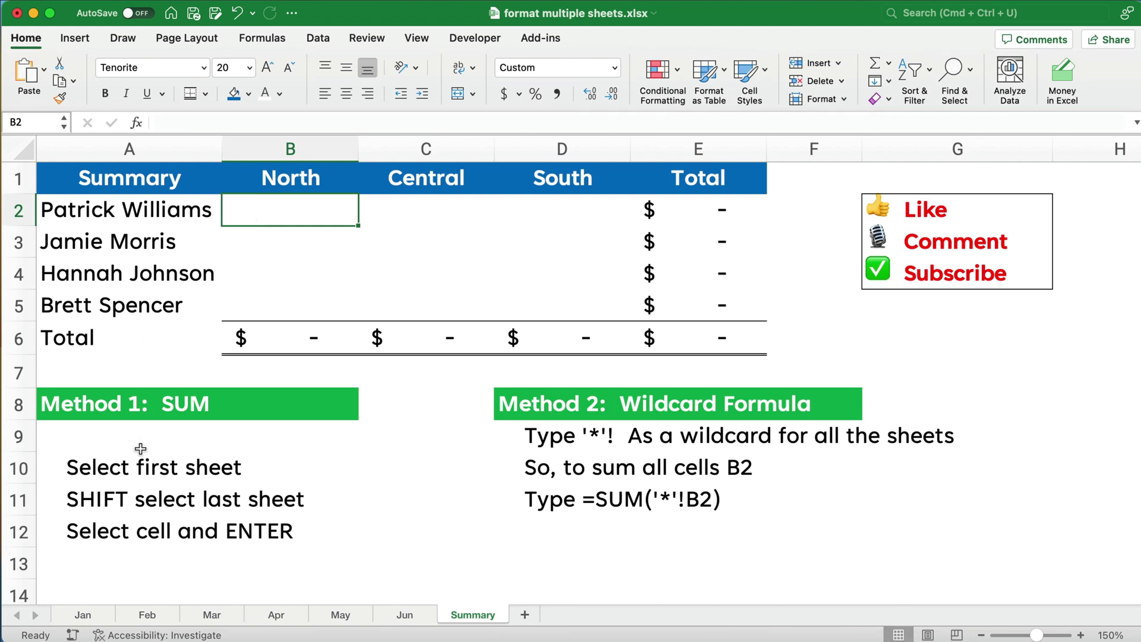
Read through the Method 1 SUM instructions in A10:B12 on the Summary sheet
click(213, 480)
drag(213, 480, 262, 523)
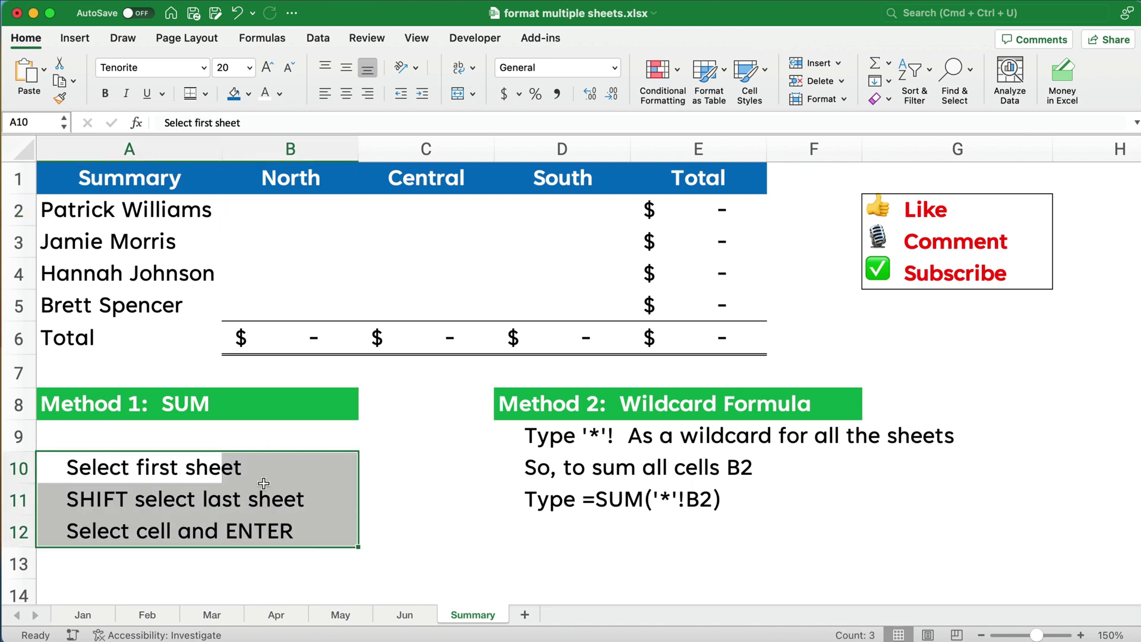
Enter the instruction "SUM Button" in A9 under the Method 1: SUM heading on the Summary sheet
click(285, 211)
click(132, 434)
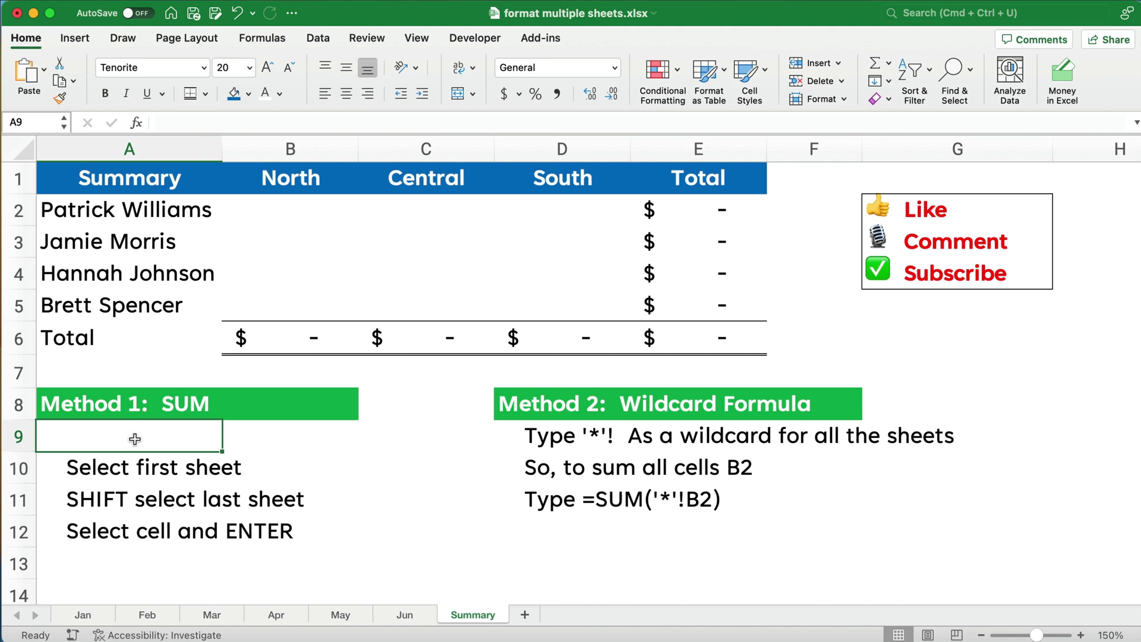
double_click(135, 439)
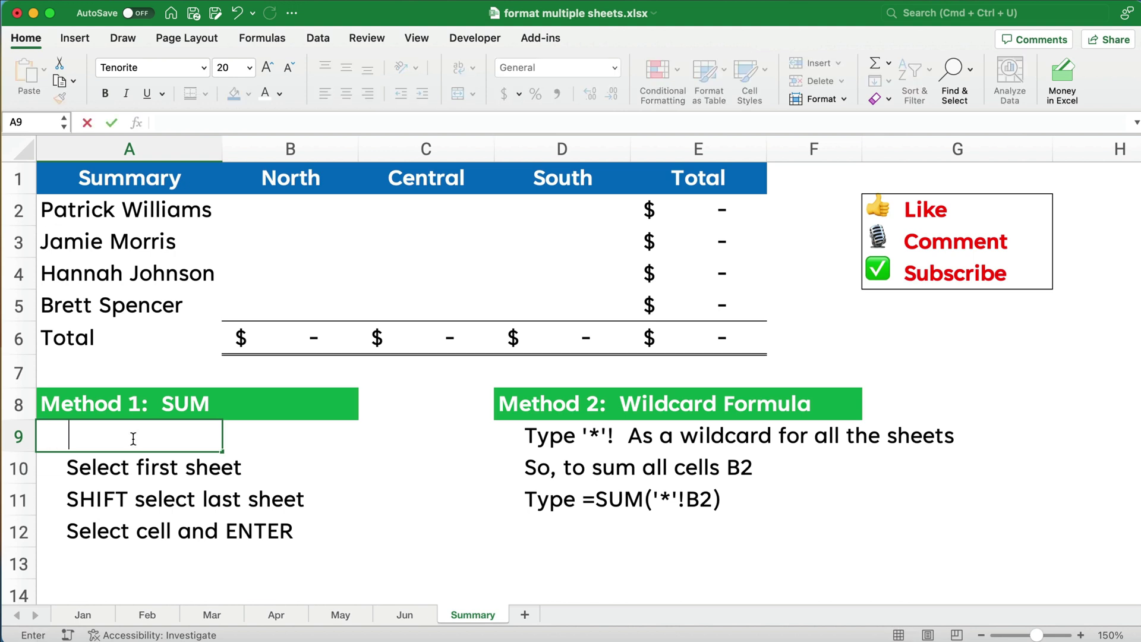
text(Su)
key(BackSpace)
text(U)
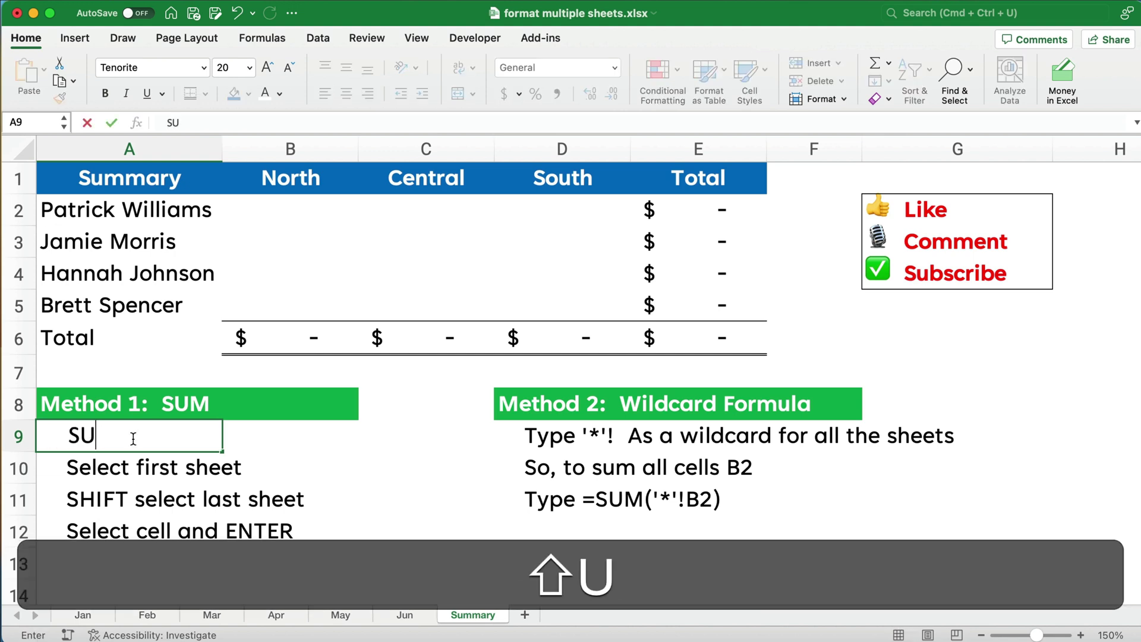
text(M Button)
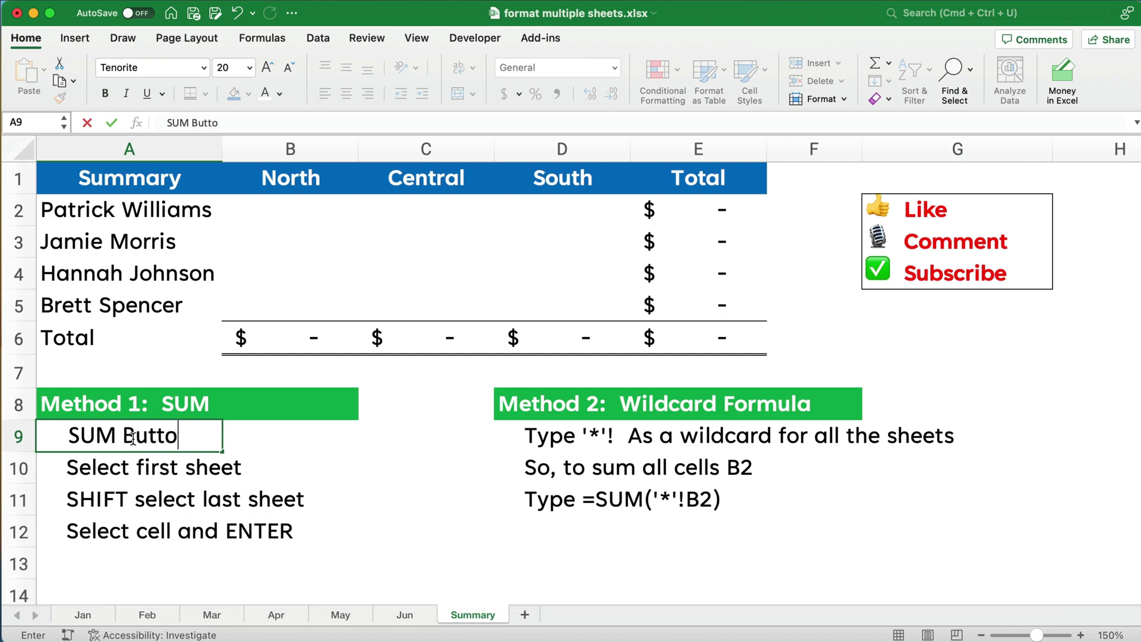
key(Return)
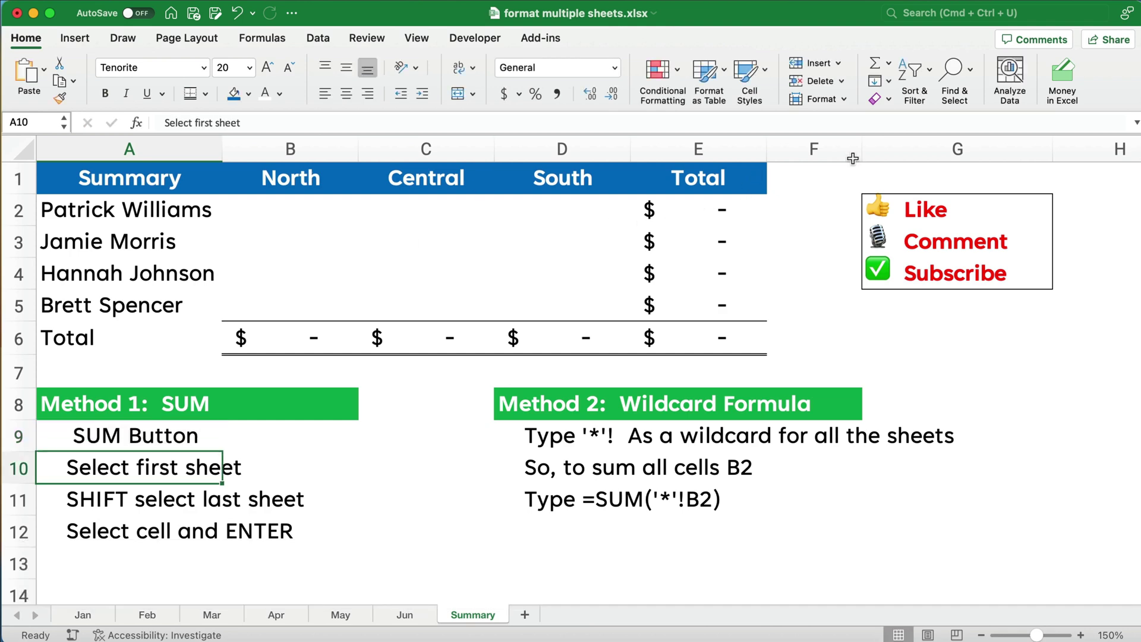
Enter a SUM in B2 of the Summary sheet that adds cell B2 across the Jan through Jun sheets, and inspect the formula
click(280, 214)
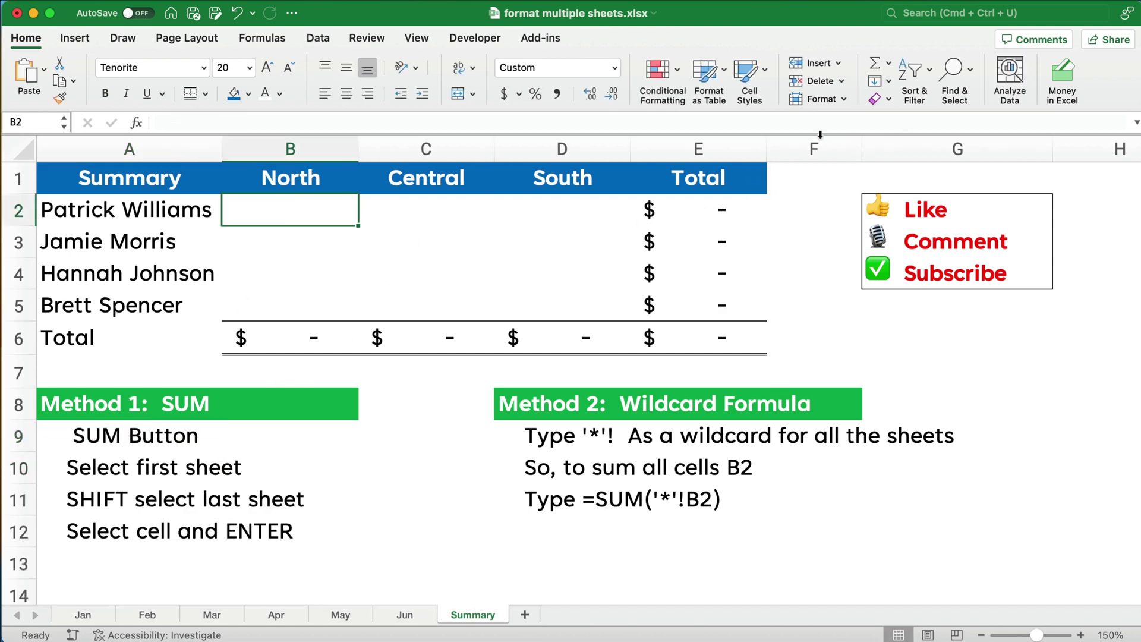
click(874, 65)
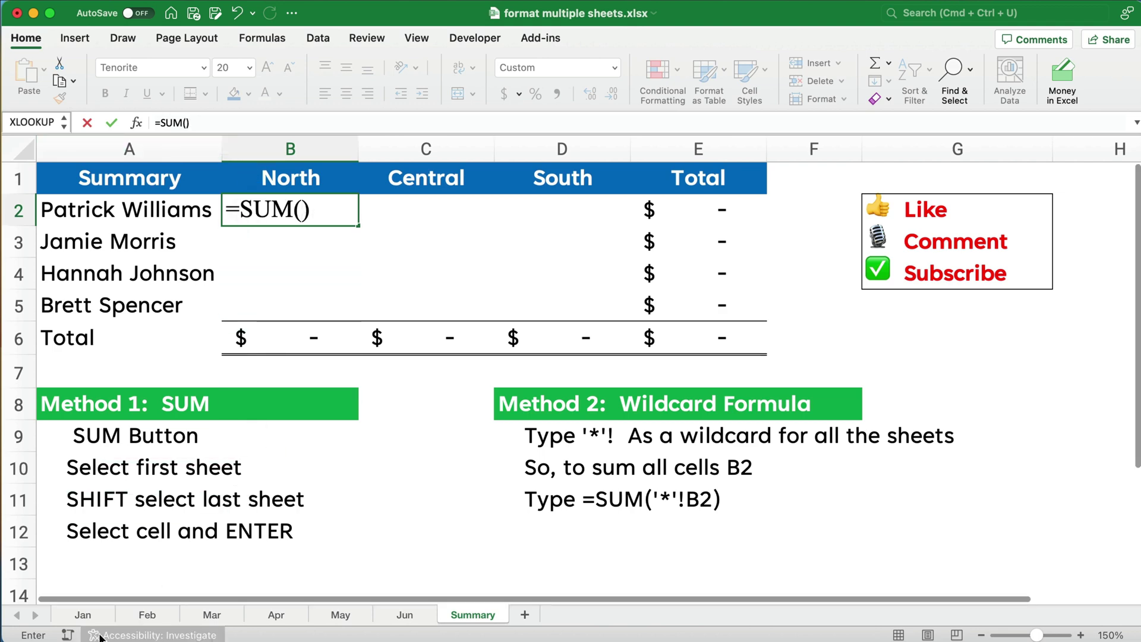
click(83, 618)
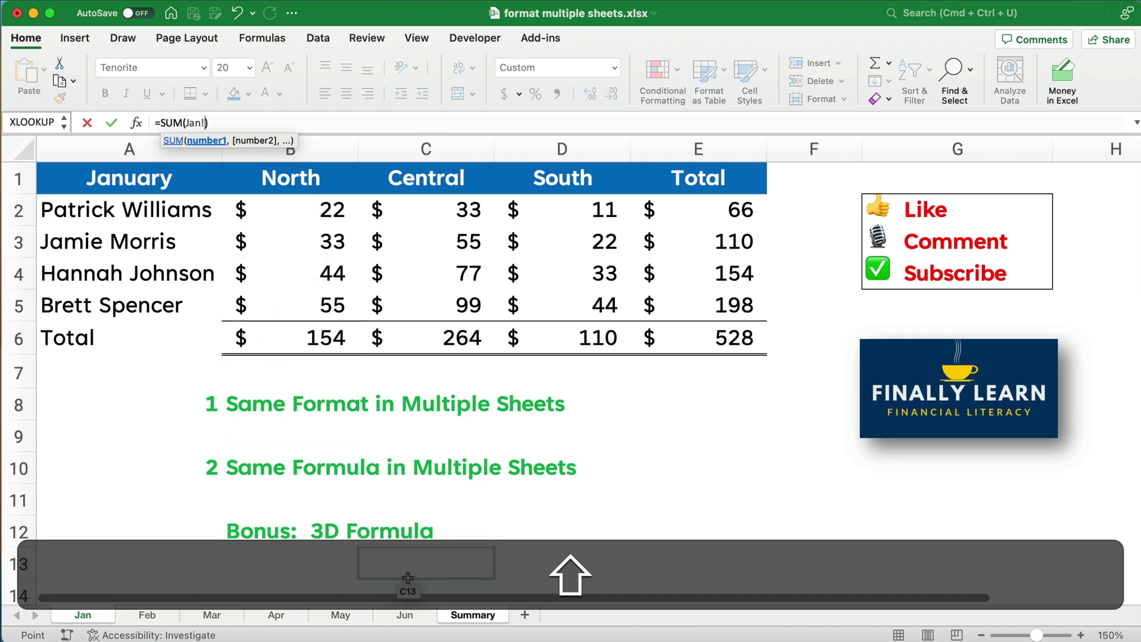
shift+click(471, 616)
shift+click(417, 616)
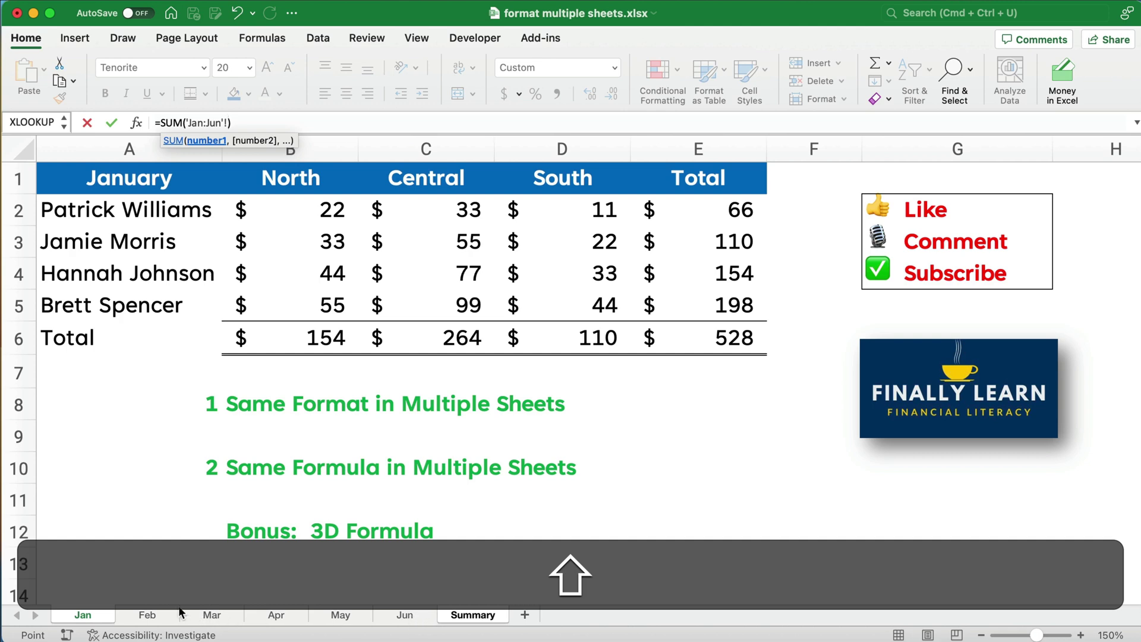
click(295, 212)
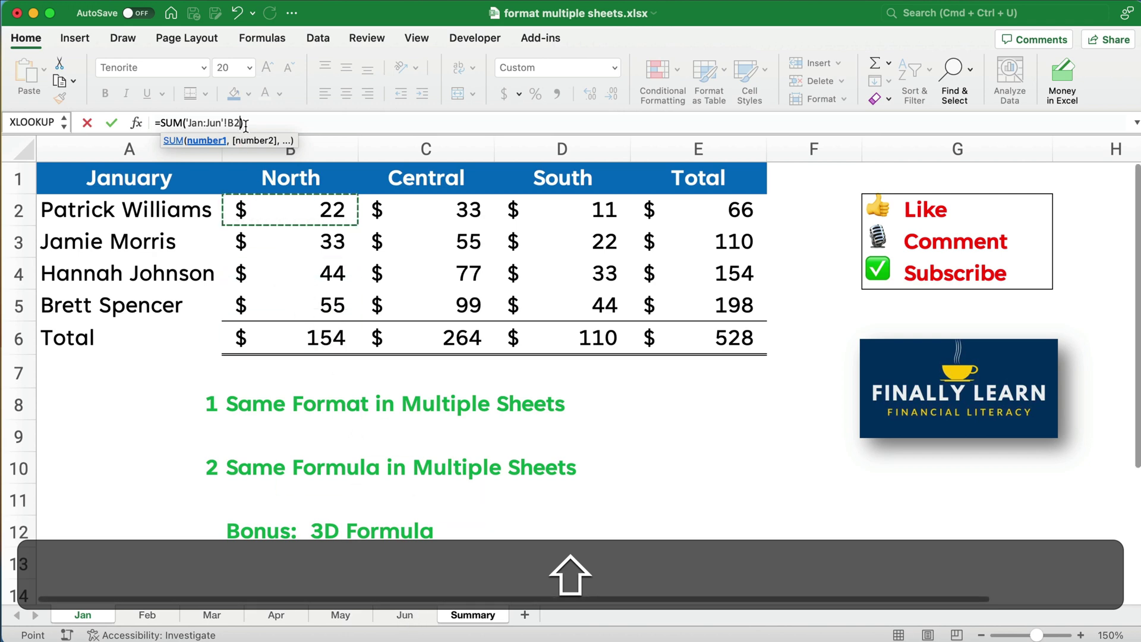
key(Return)
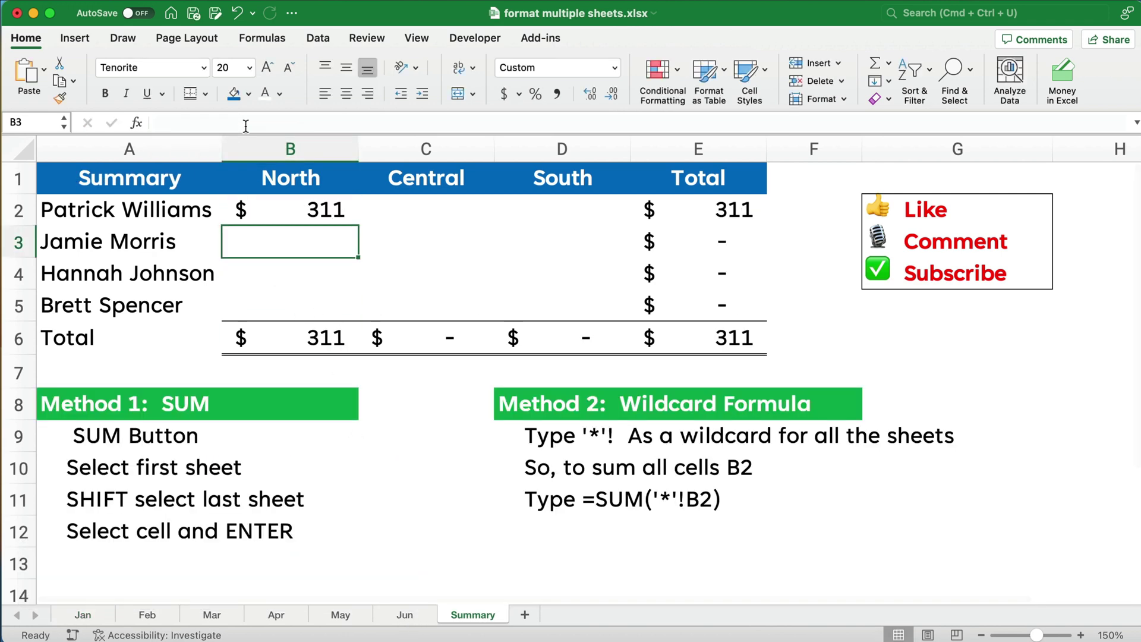
click(289, 216)
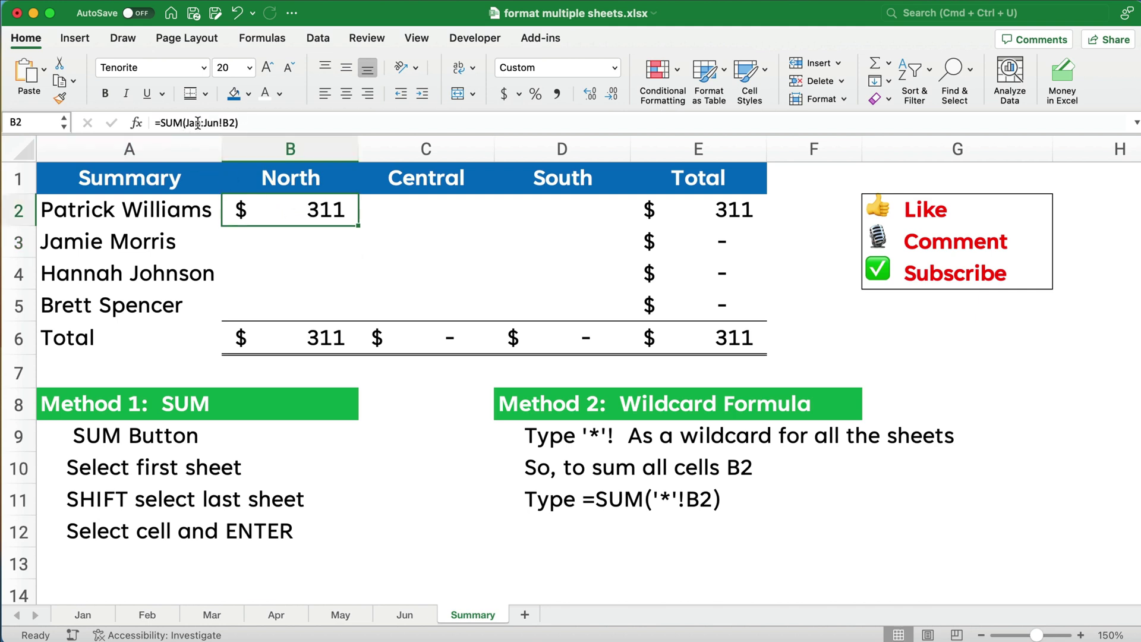
key(super)
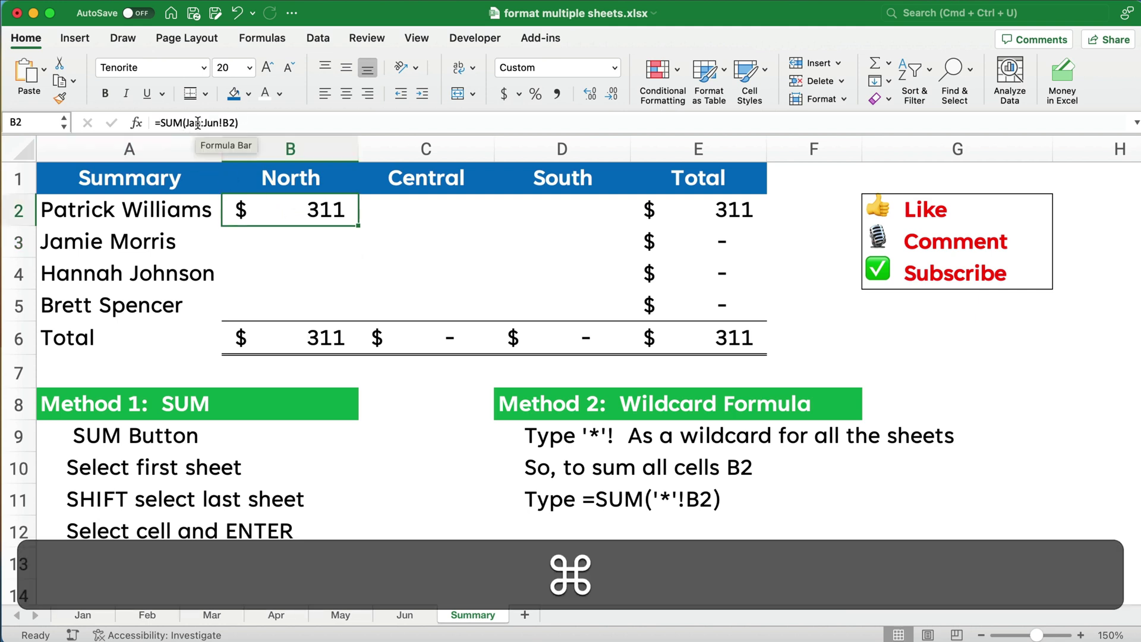
key(super)
key(super)
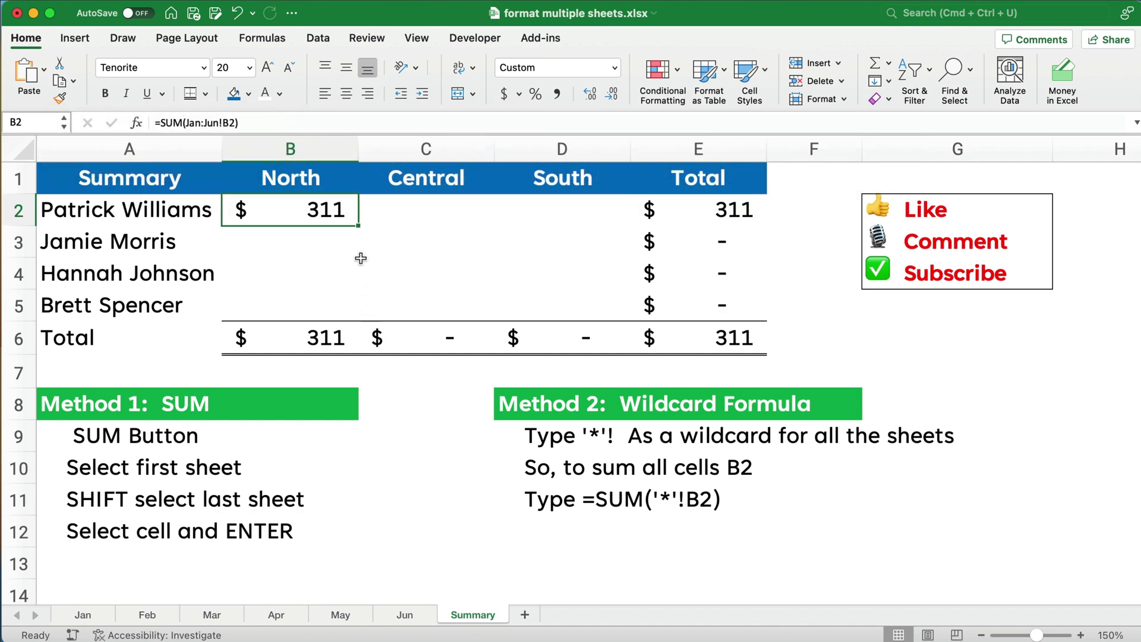
Fill the 3D SUM formula from B2 down and across to D5, and inspect the formula in D5
drag(358, 226, 359, 308)
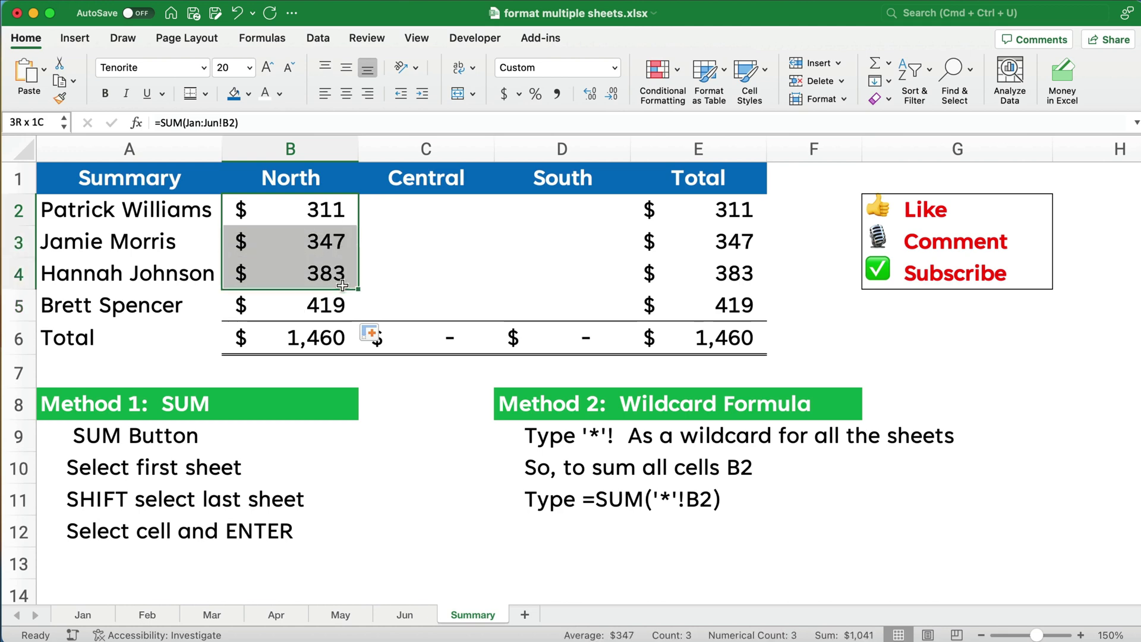
drag(359, 320, 604, 325)
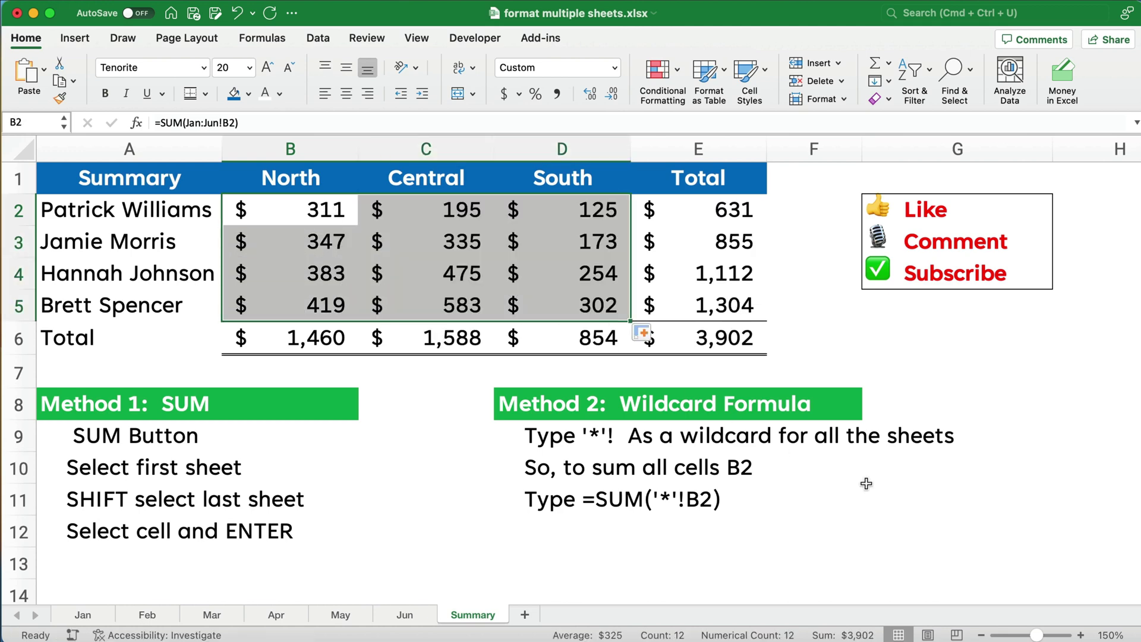
click(603, 314)
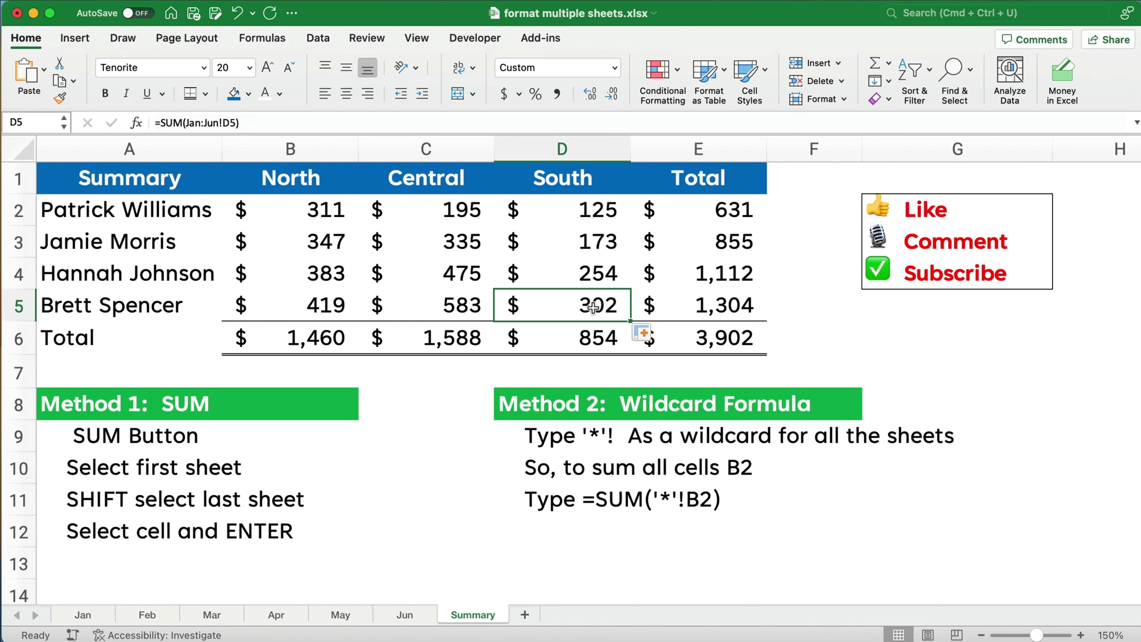
mouse_move(192, 123)
Clear B2:D5 on the Summary sheet and enter the wildcard formula =SUM('*'!b2) in B2
drag(294, 211, 605, 305)
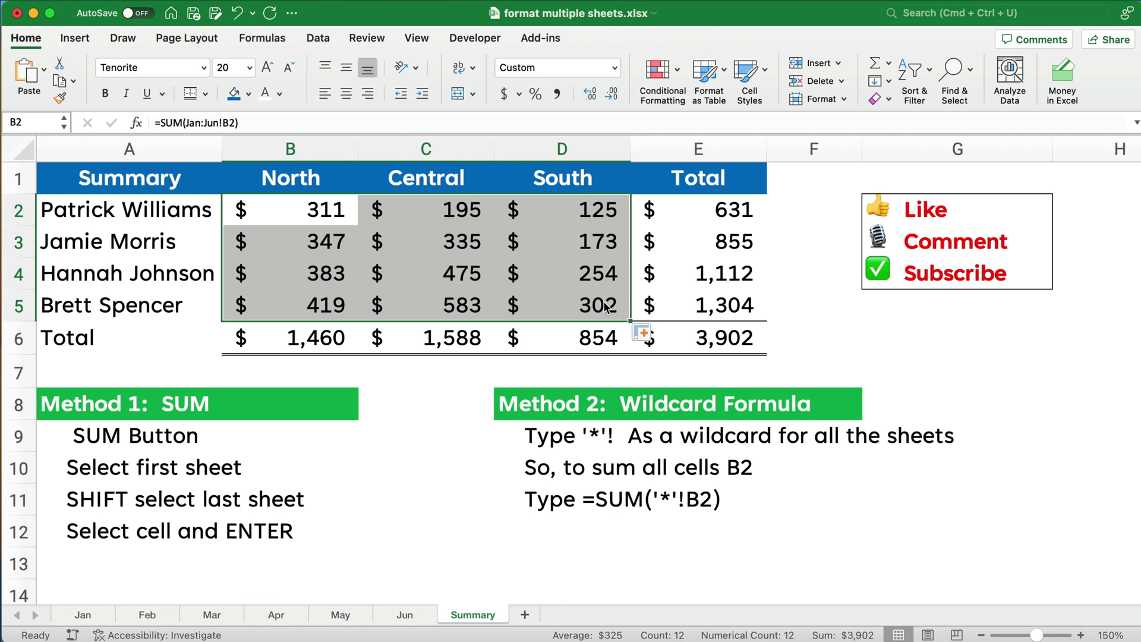
key(Delete)
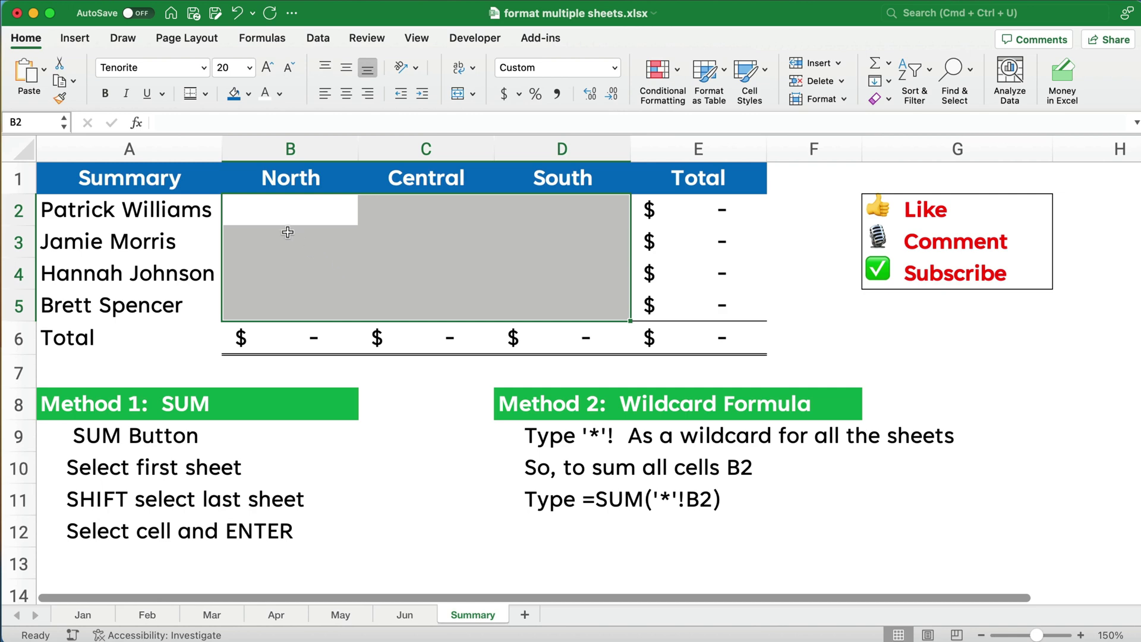
click(270, 213)
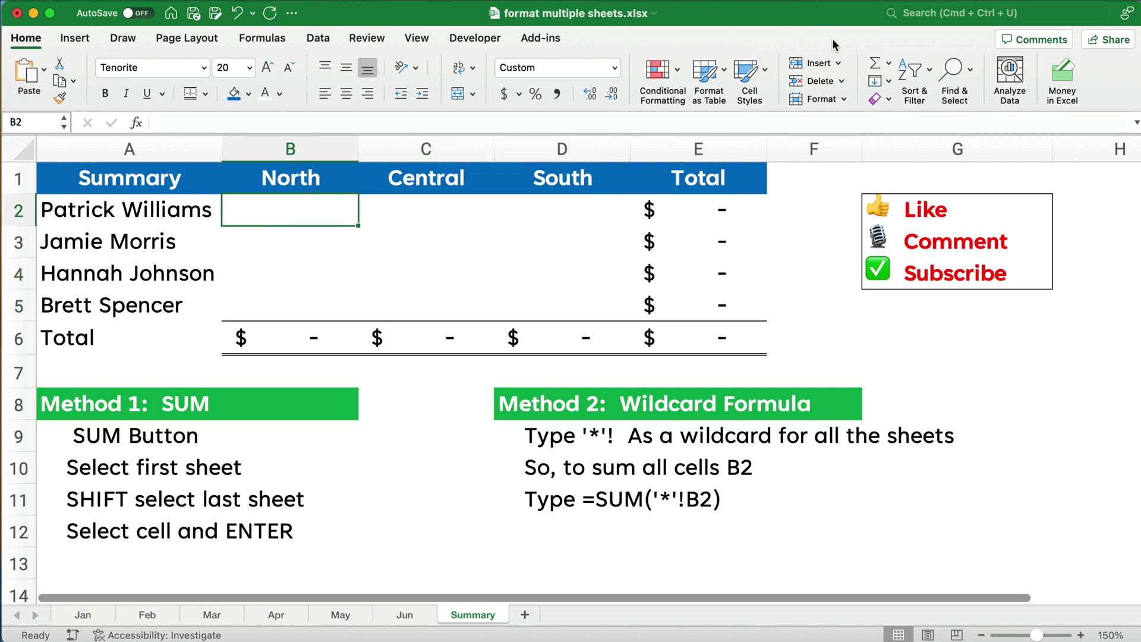
click(874, 65)
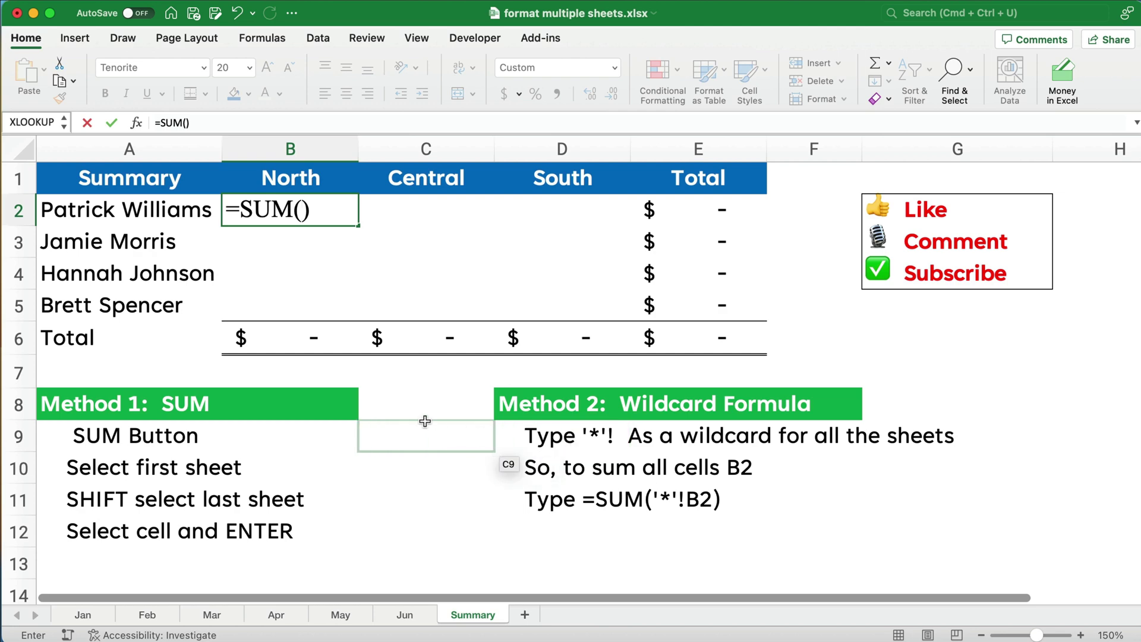
text(')
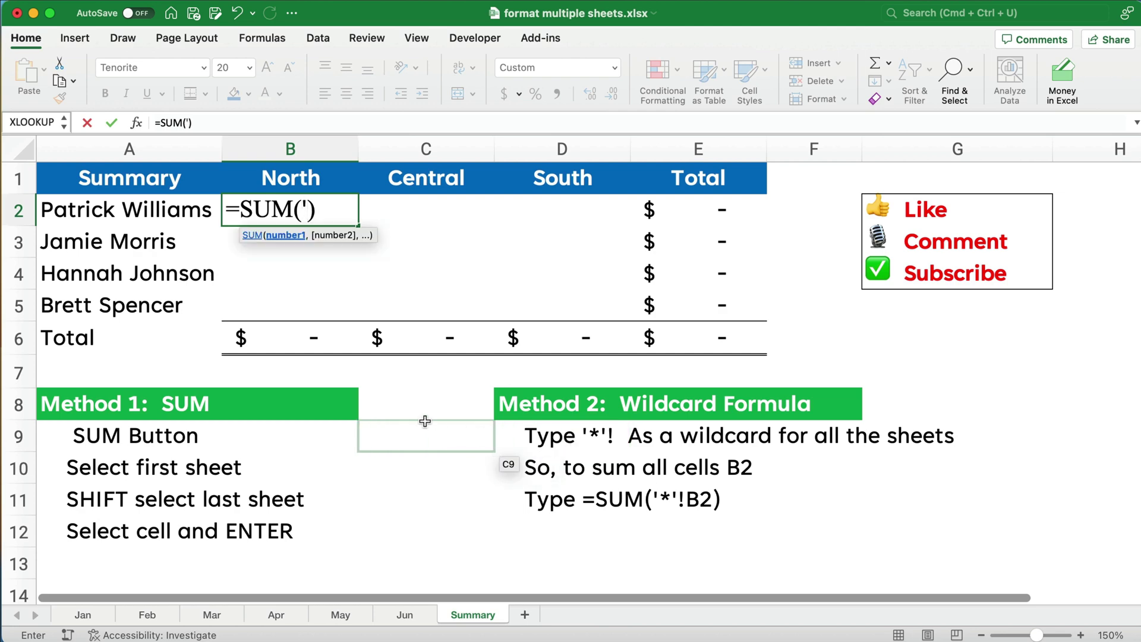
text(*)
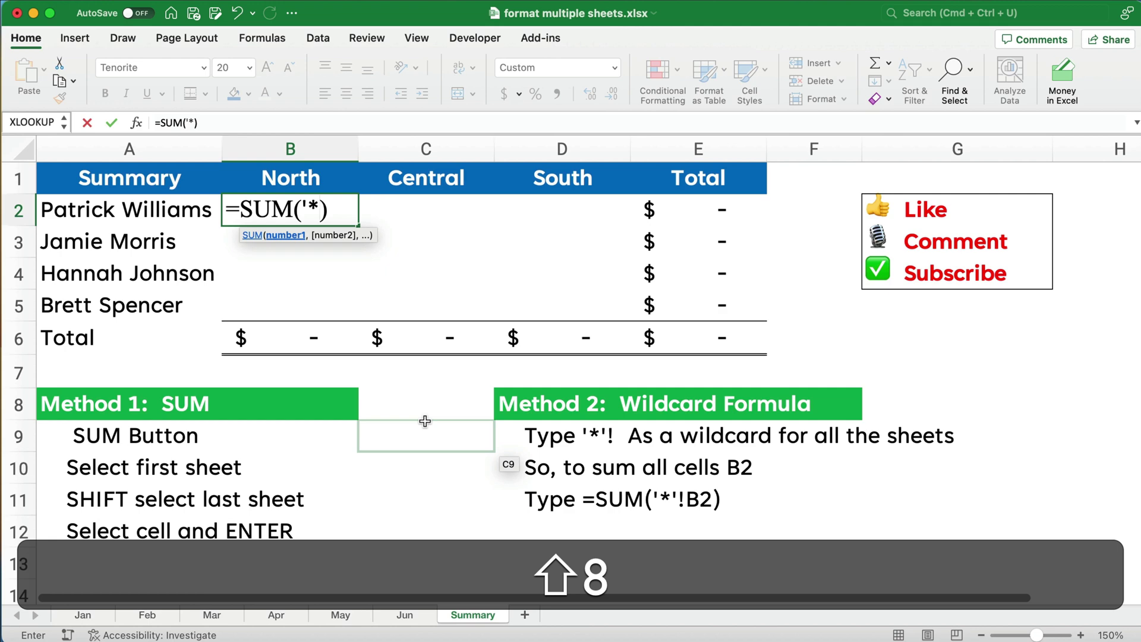
text(')
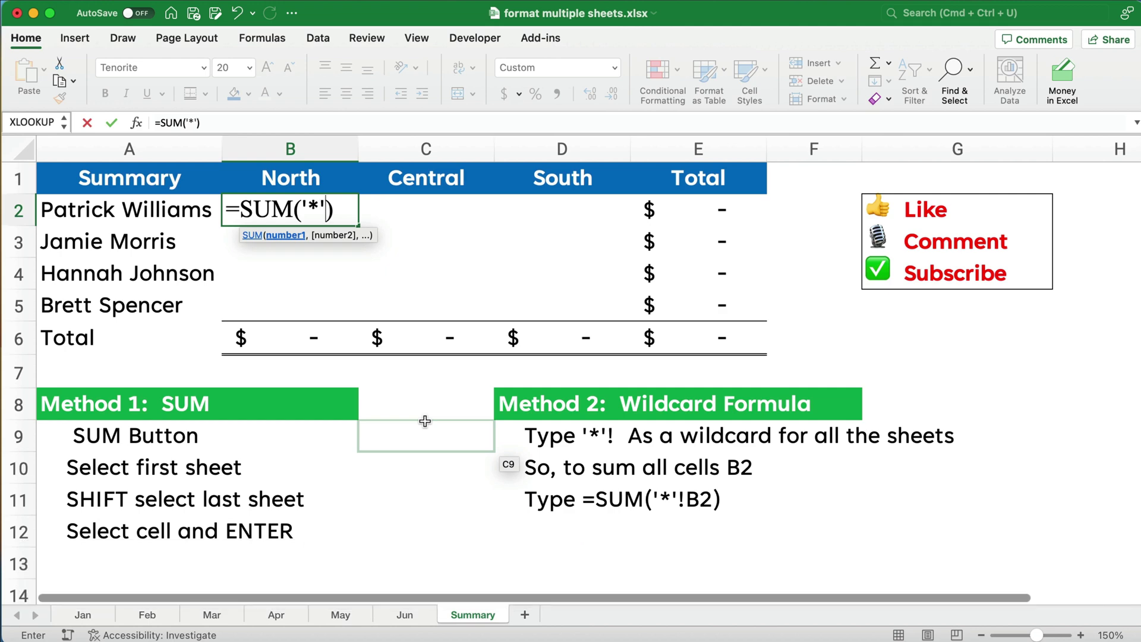
text(!)
text(b2)
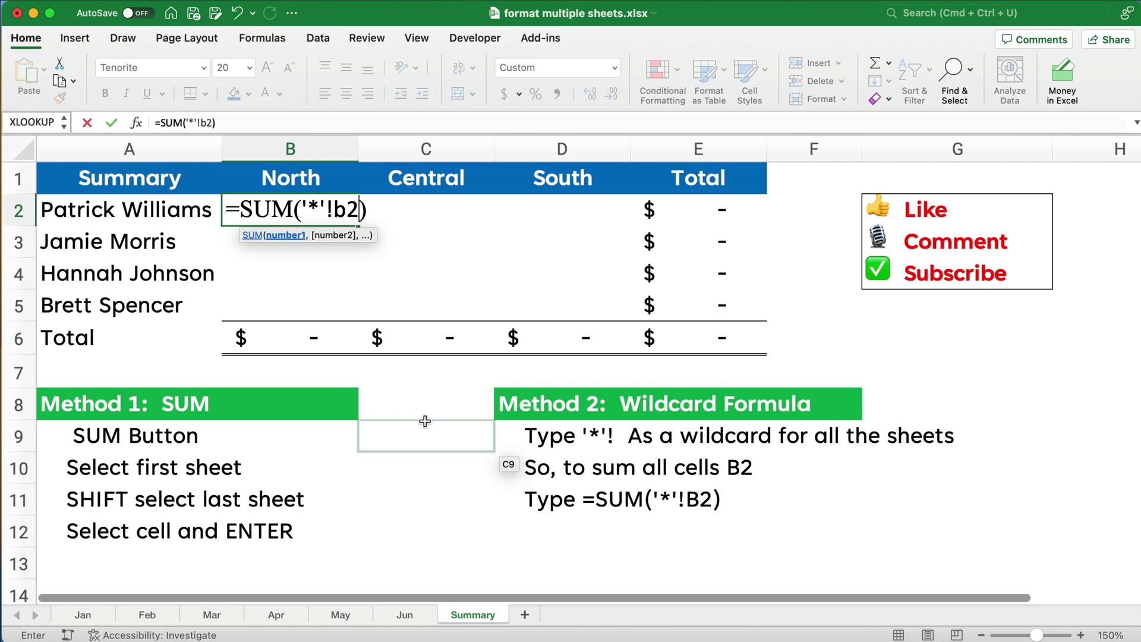
key(Return)
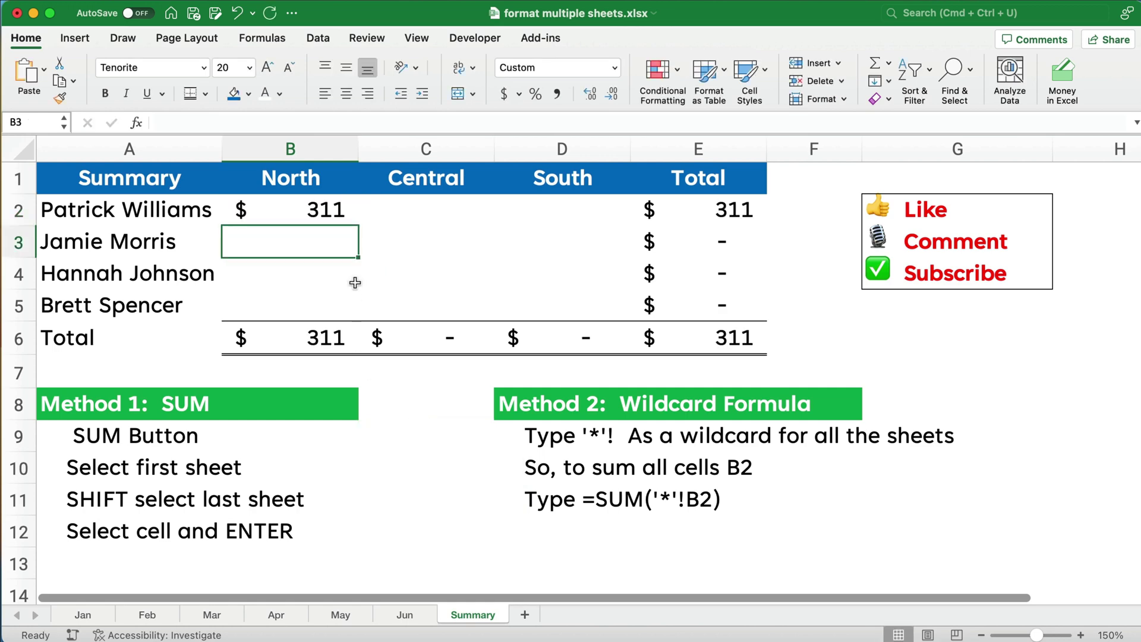
Inspect the converted wildcard formula in B2, fill it down and across to D5, and reselect B2
click(323, 213)
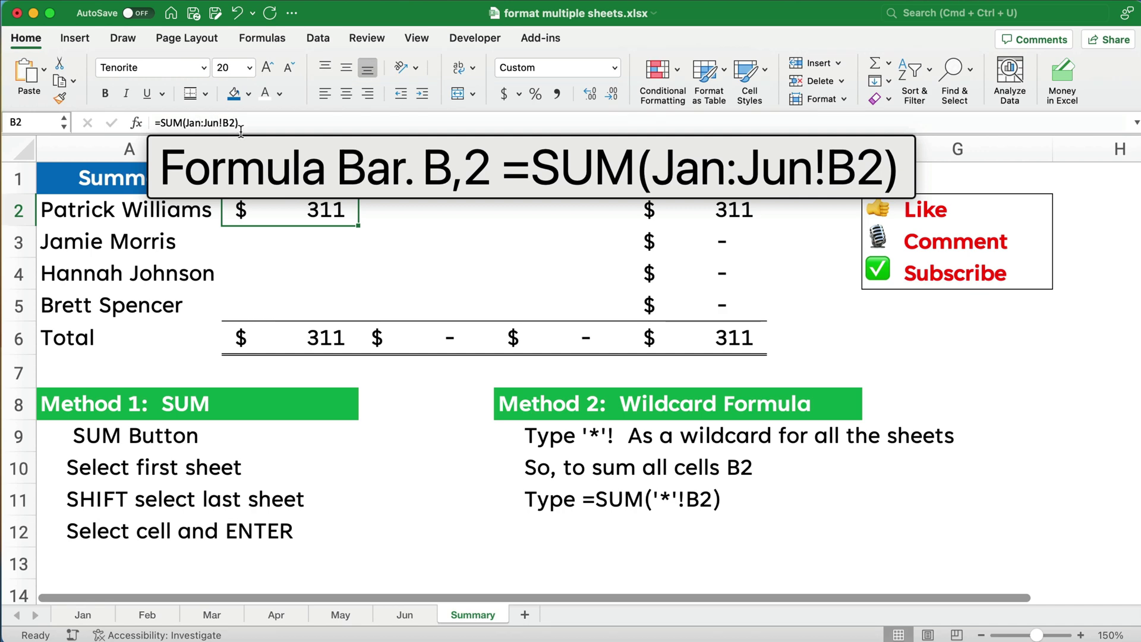
drag(359, 226, 583, 330)
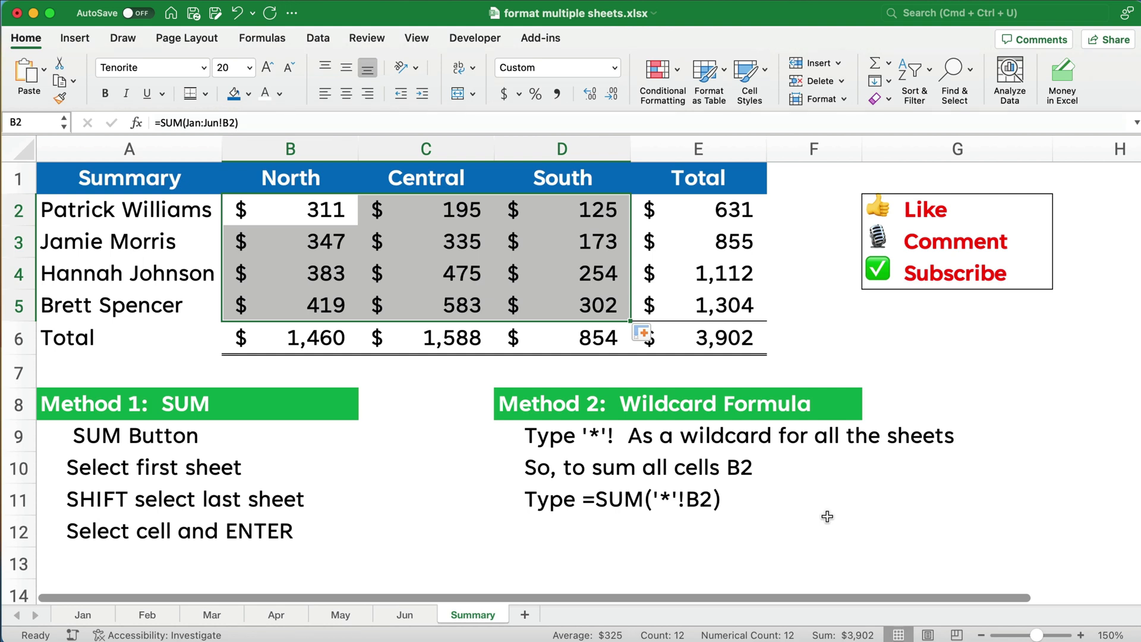
click(331, 217)
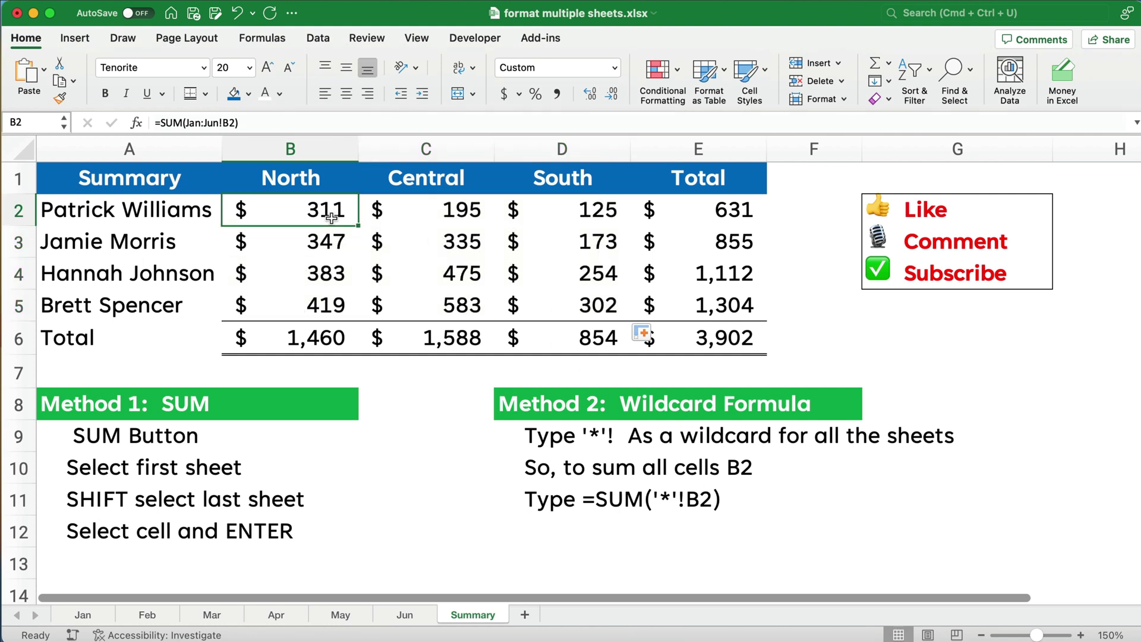